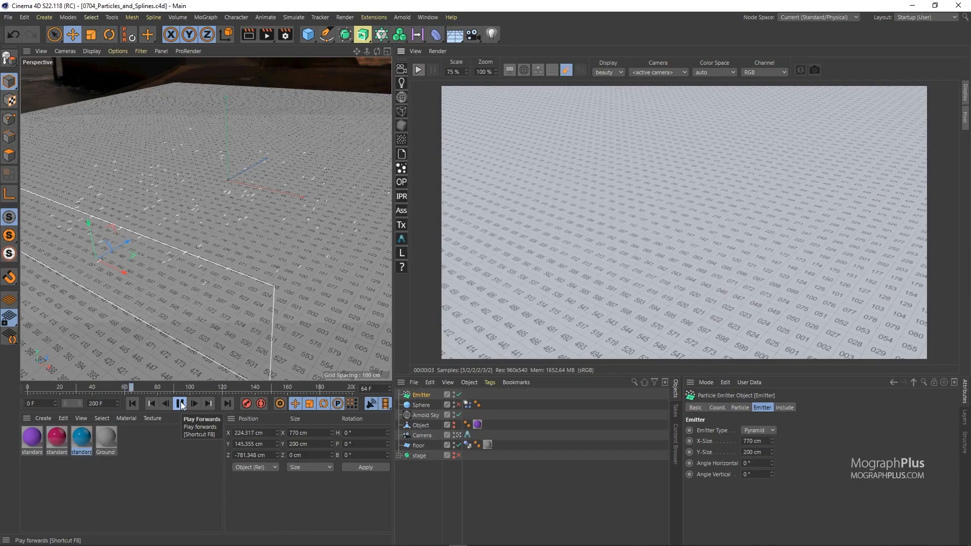
Stop playback at frame 137, start the Arnold preview render and add an Arnold Parameters tag to the Emitter.
left_click(180, 403)
left_click(419, 69)
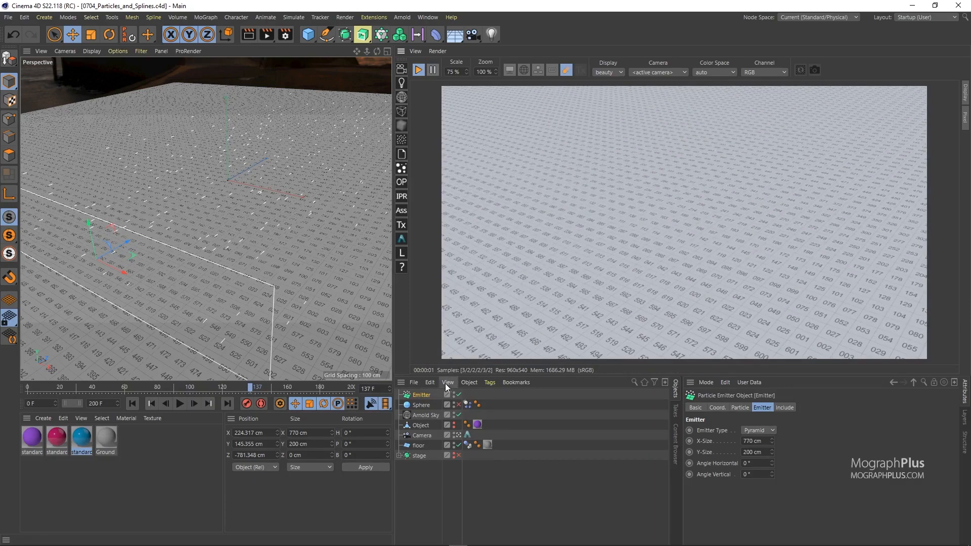
right_click(420, 395)
mouse_move(527, 91)
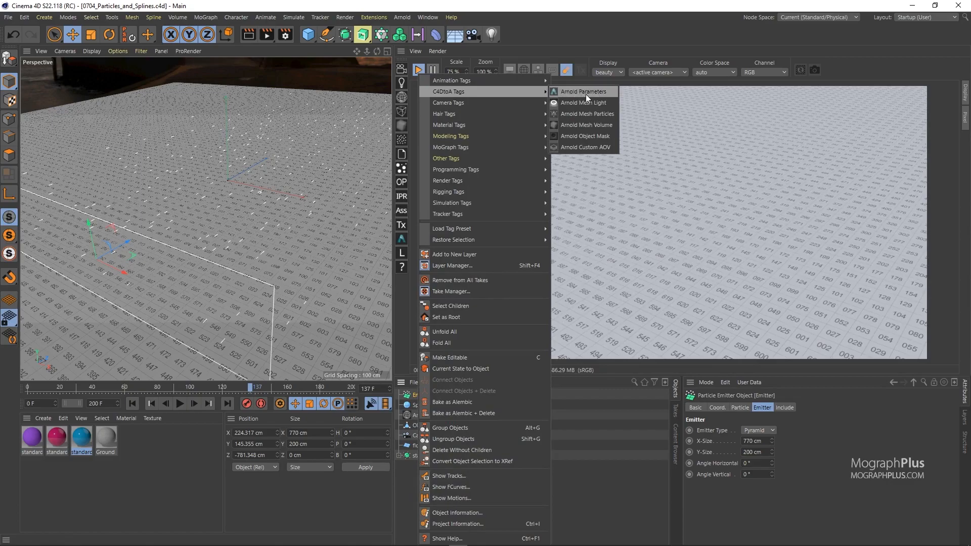
left_click(607, 93)
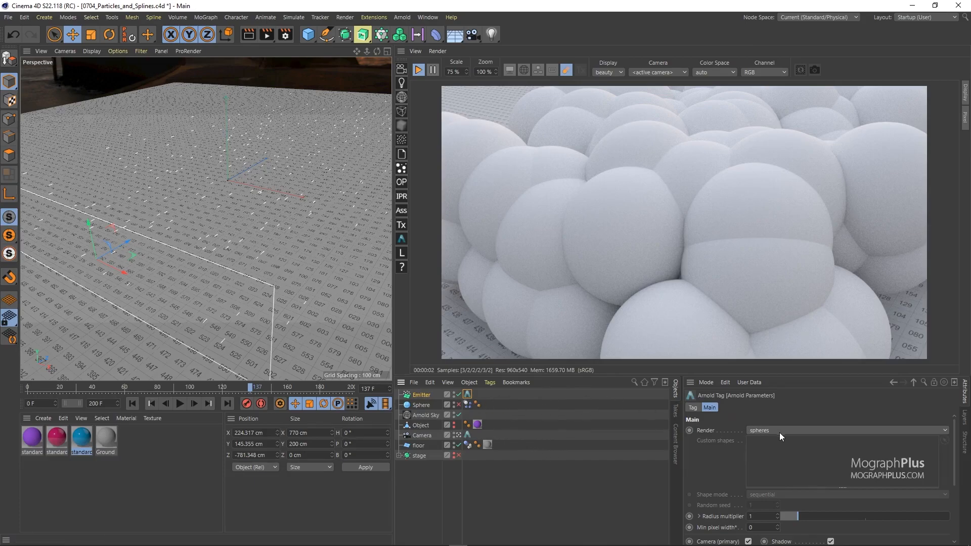
Set the Arnold tag's radius multiplier to 0.3 and assign the blue standard material to the Emitter.
scroll(712, 512, "down", 2)
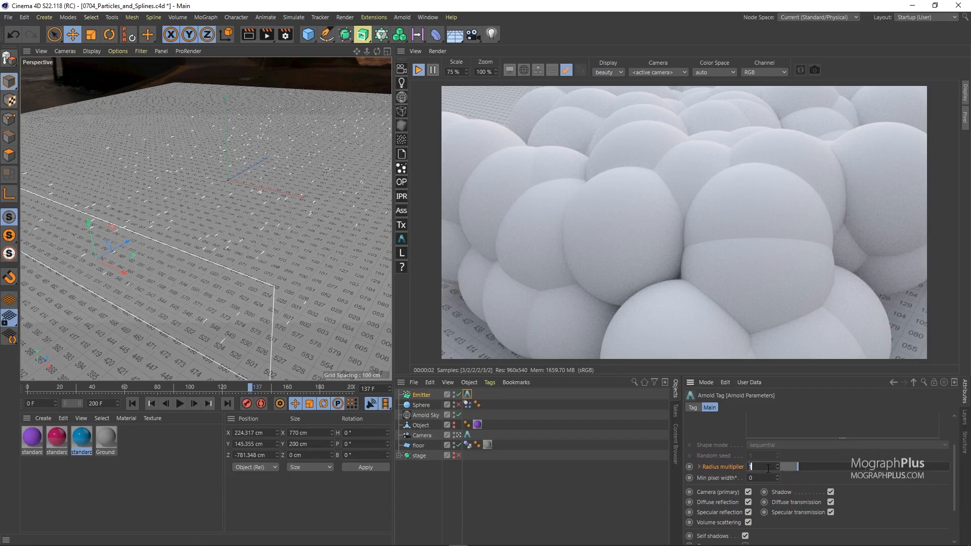
type("3")
key("Return")
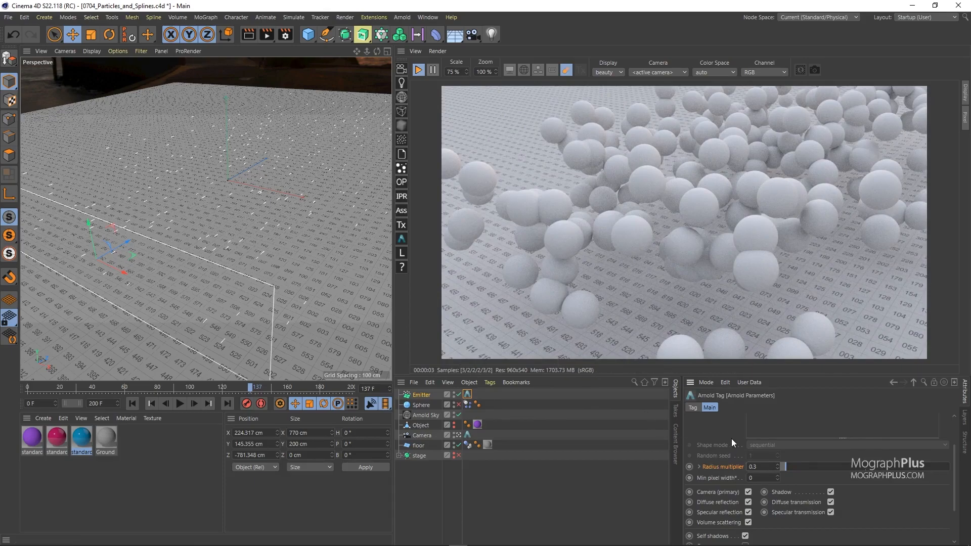
scroll(734, 445, "up", 2)
left_click(780, 430)
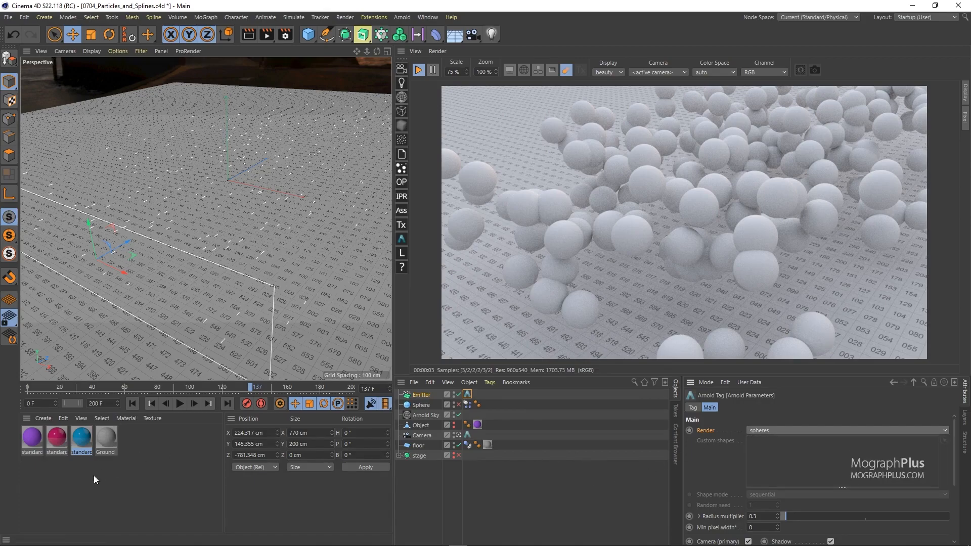
left_click_drag(85, 441, 421, 395)
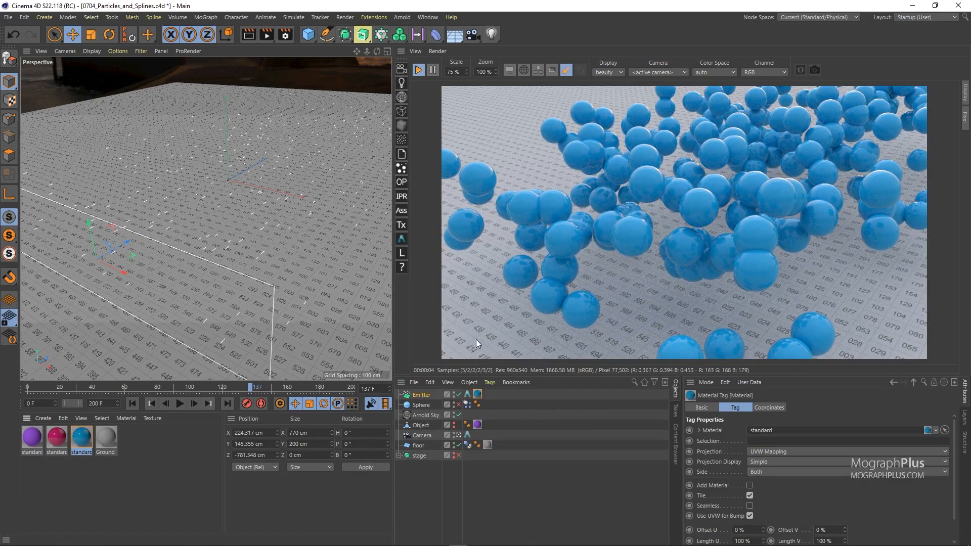
Try rendering the Emitter's particles as points and quads, and set their render type to custom shapes.
left_click(467, 395)
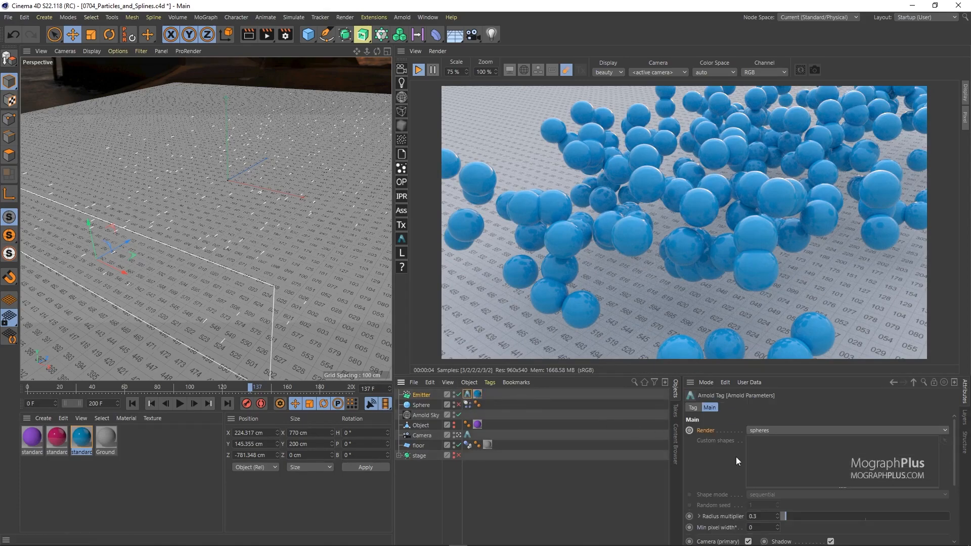
left_click(762, 430)
left_click(794, 442)
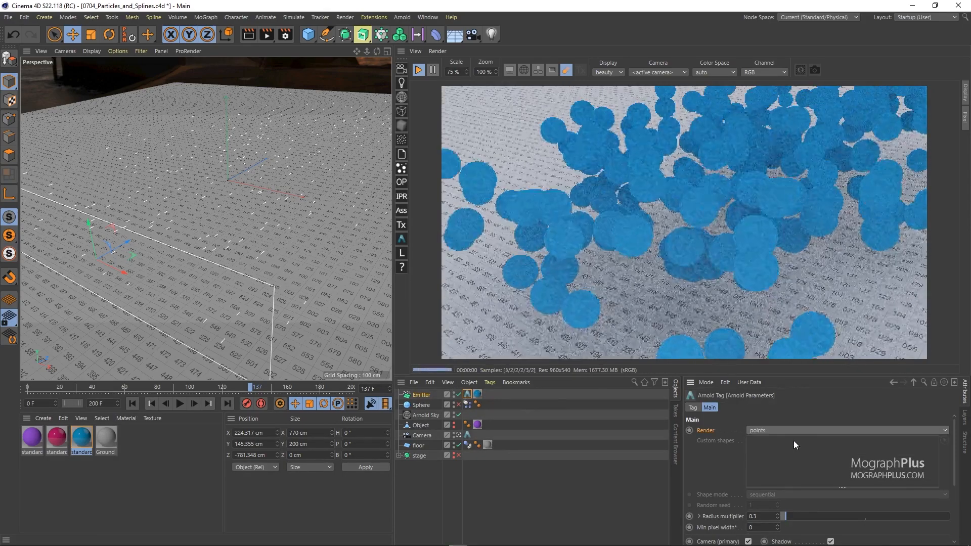
left_click(763, 432)
left_click(789, 460)
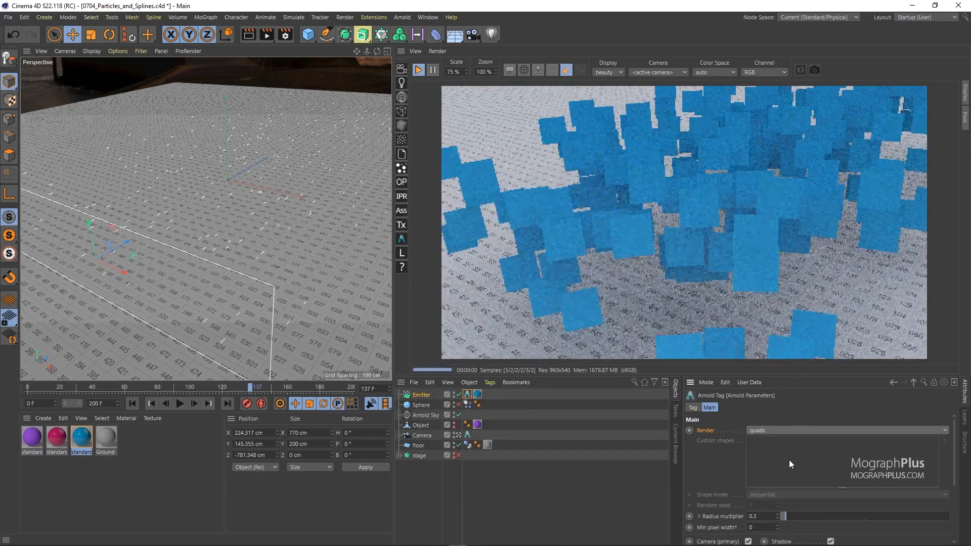
left_click(757, 431)
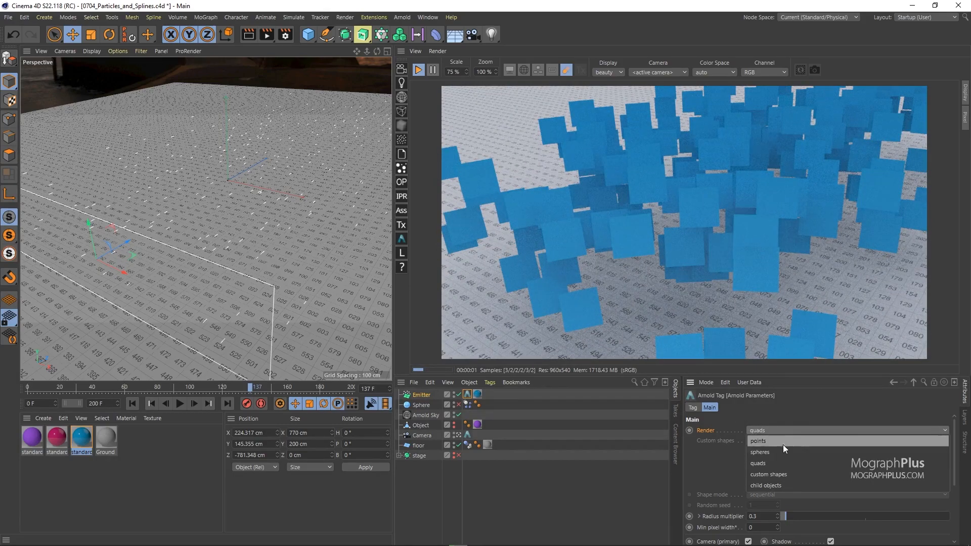
left_click(791, 474)
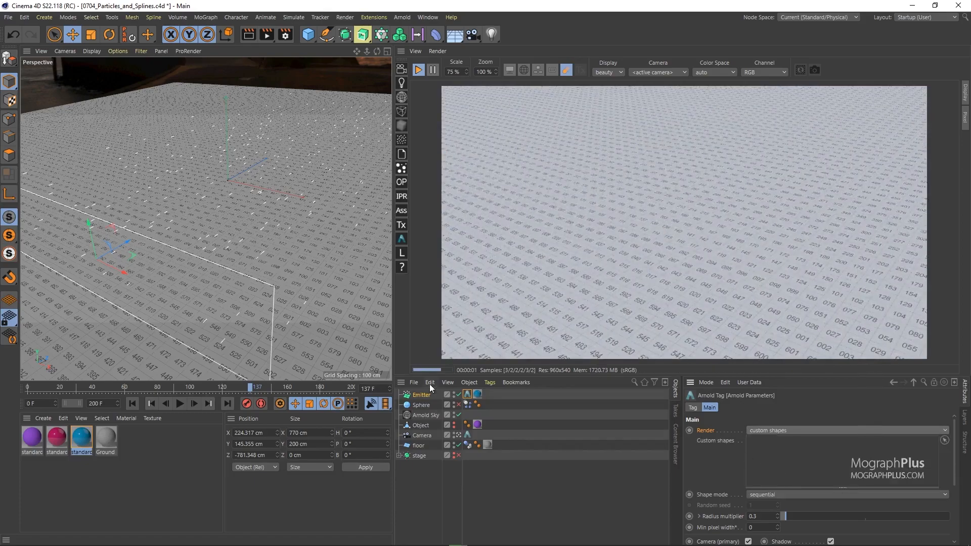
Add a torus with a ring radius of 50 cm and a pipe radius of 12 cm.
left_click_drag(305, 35, 396, 92)
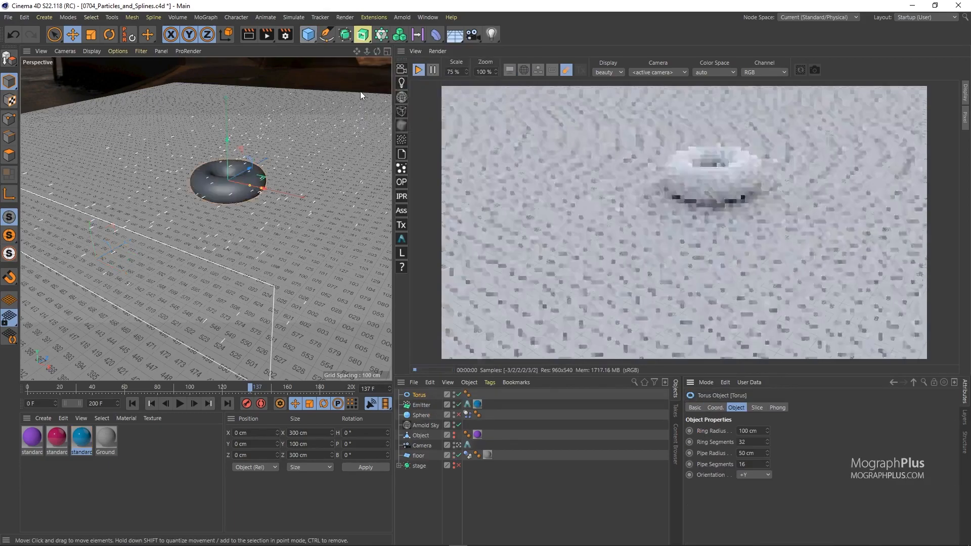
left_click(750, 431)
type("50")
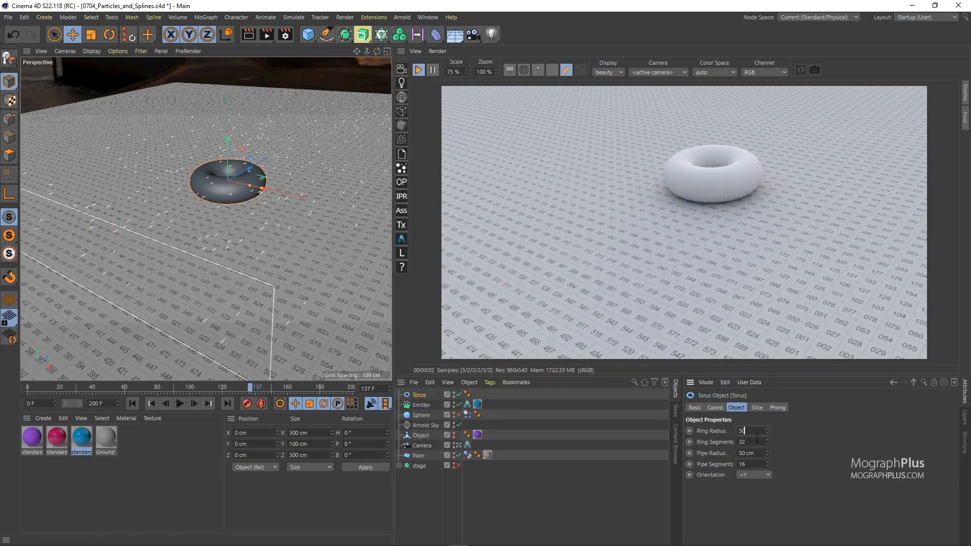
left_click(753, 453)
type("12")
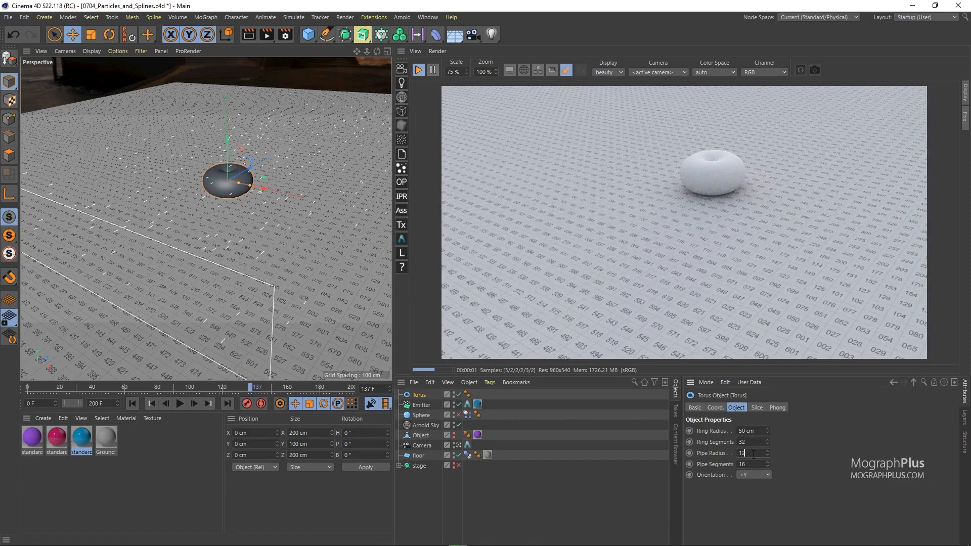
key("Return")
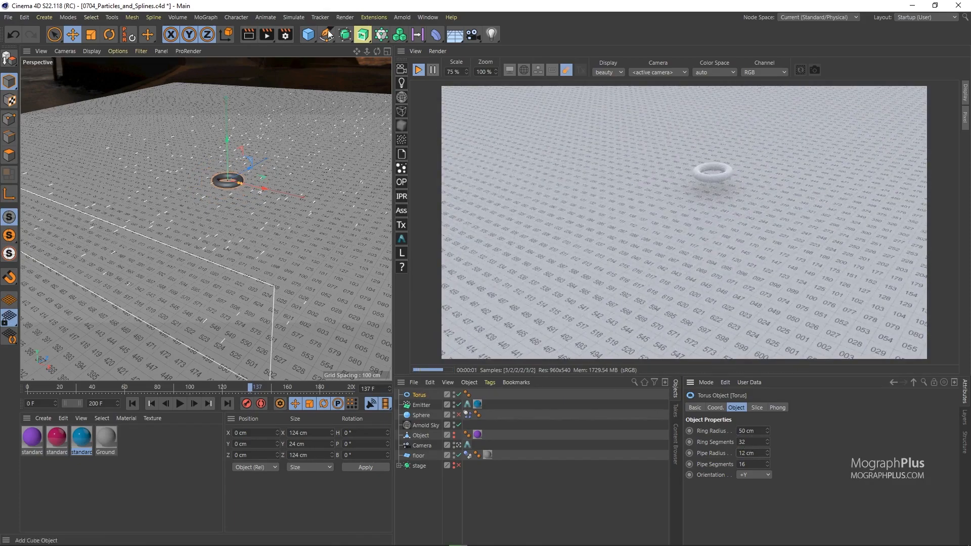
Add a tube with an inner radius of 40 cm and an outer radius of 50 cm.
left_click_drag(308, 39, 509, 101)
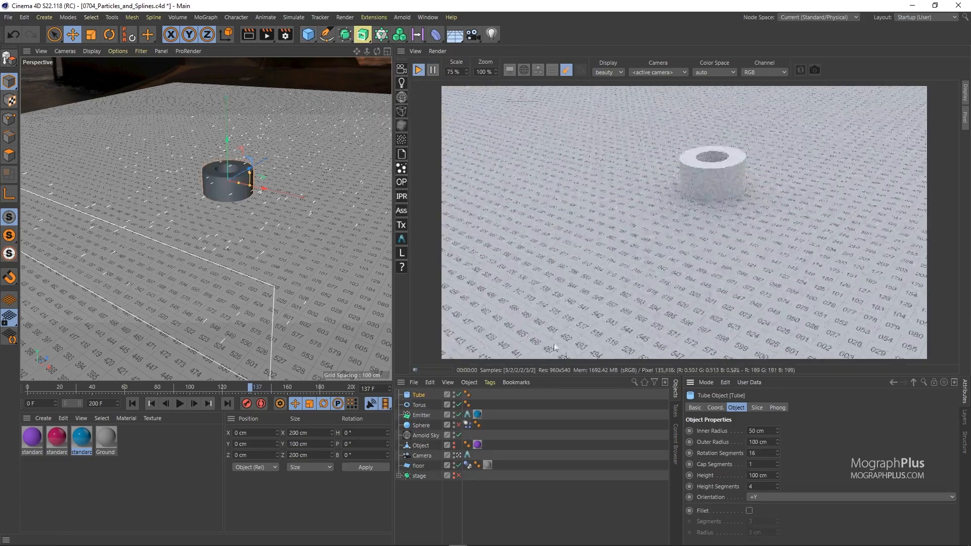
left_click(757, 431)
type("40")
left_click(767, 441)
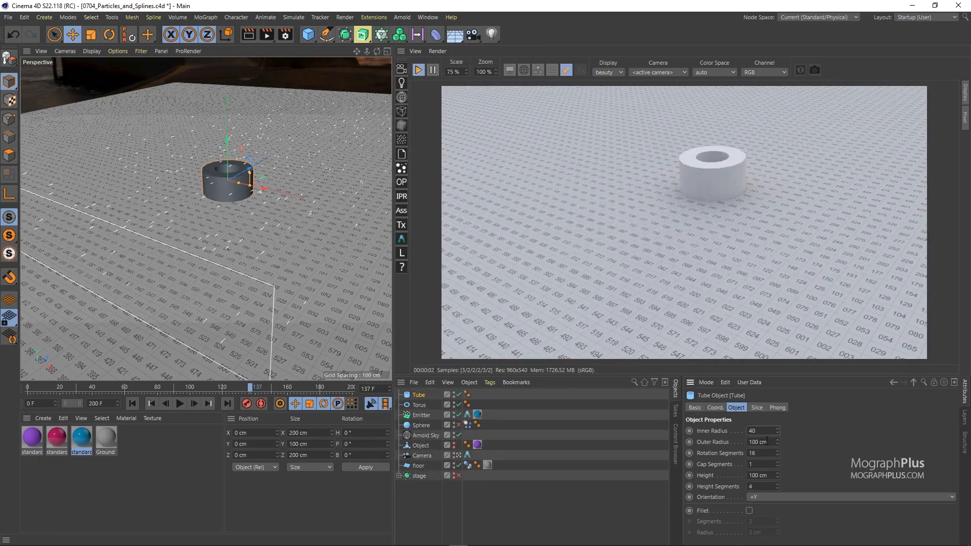
type("50")
key("Return")
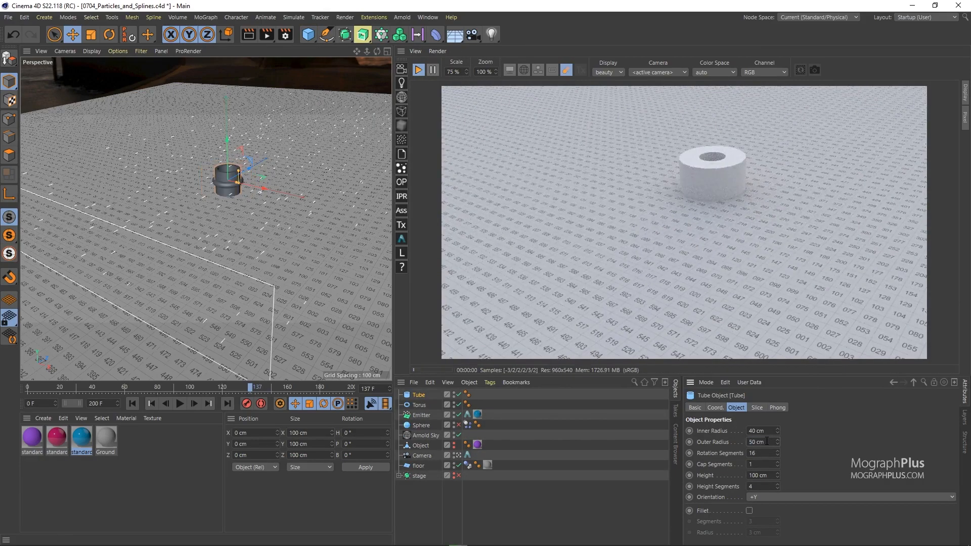
Assign the Tube and Torus as the Emitter's custom particle shapes and hide the two original objects.
left_click(467, 415)
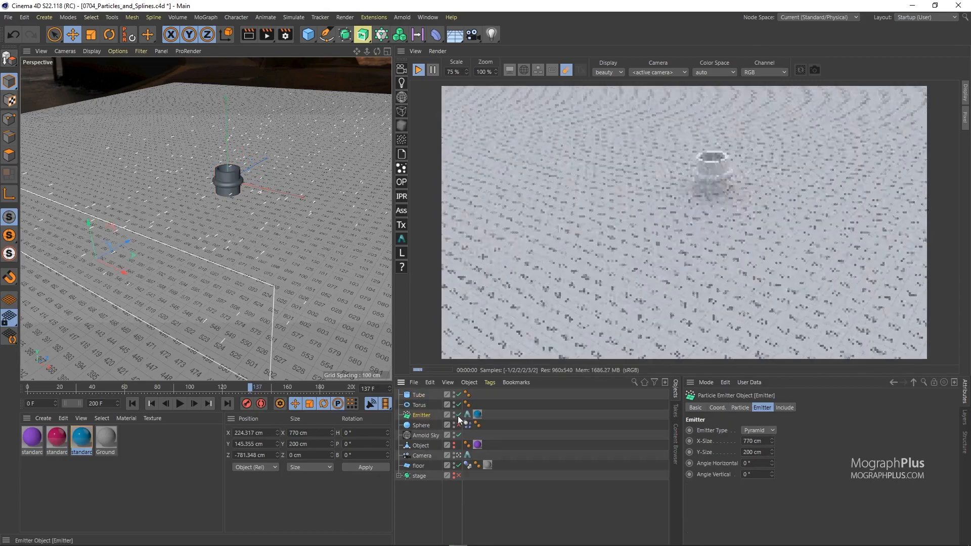
left_click_drag(417, 395, 756, 450)
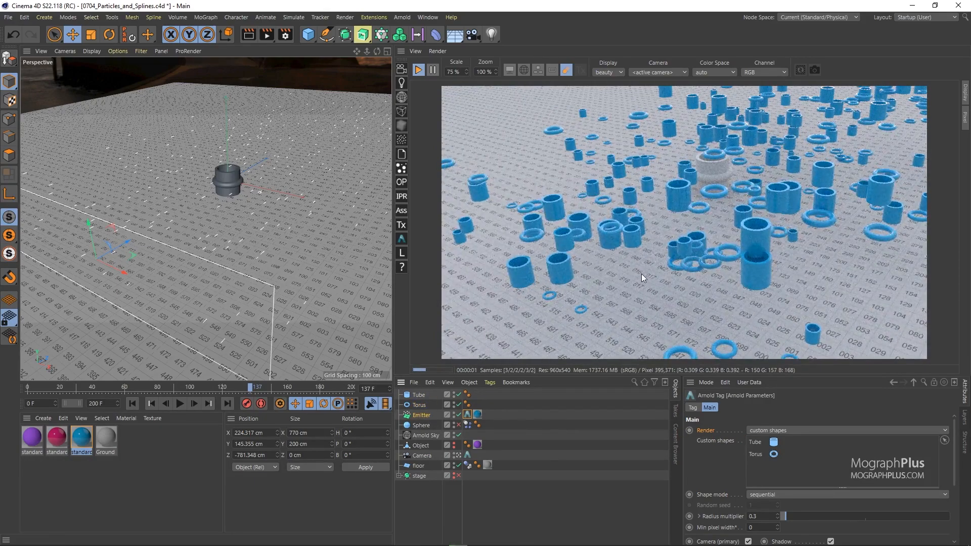
left_click_drag(454, 393, 454, 402)
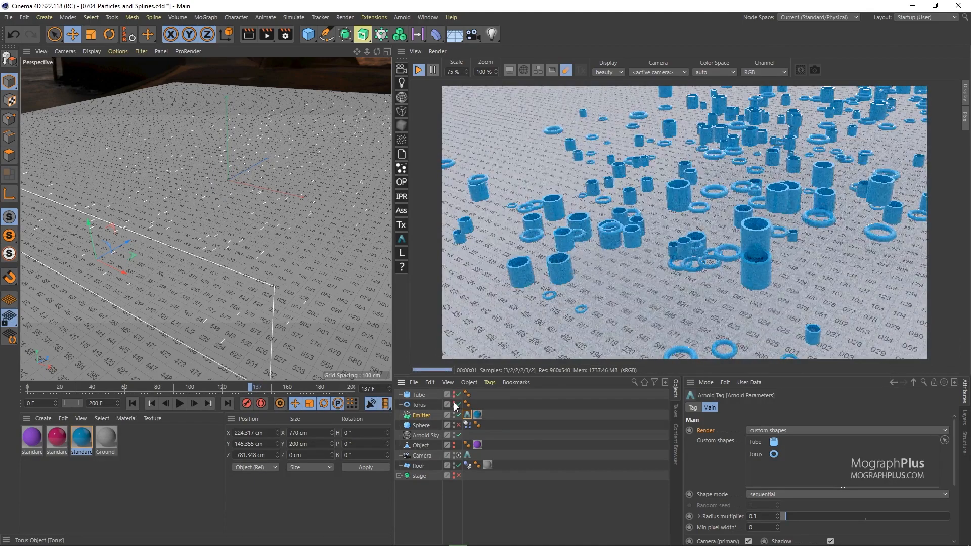
Try the random, blend and first shape modes for the particles and return to sequential.
left_click(780, 492)
left_click(775, 515)
left_click(770, 494)
left_click(779, 527)
left_click(774, 496)
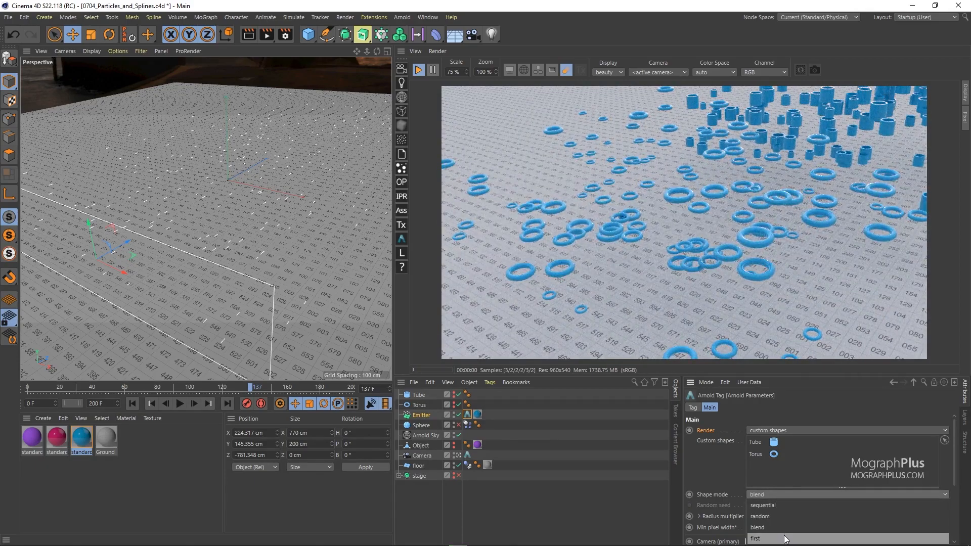
left_click(786, 539)
left_click(786, 492)
left_click(785, 505)
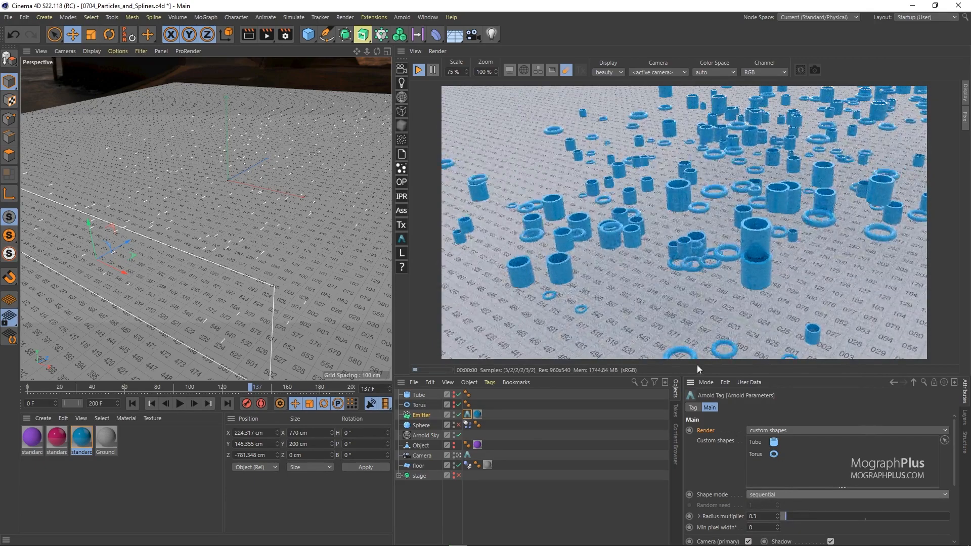
Set the particles to render as child objects and make the enabled Sphere a child of the Emitter.
left_click(779, 430)
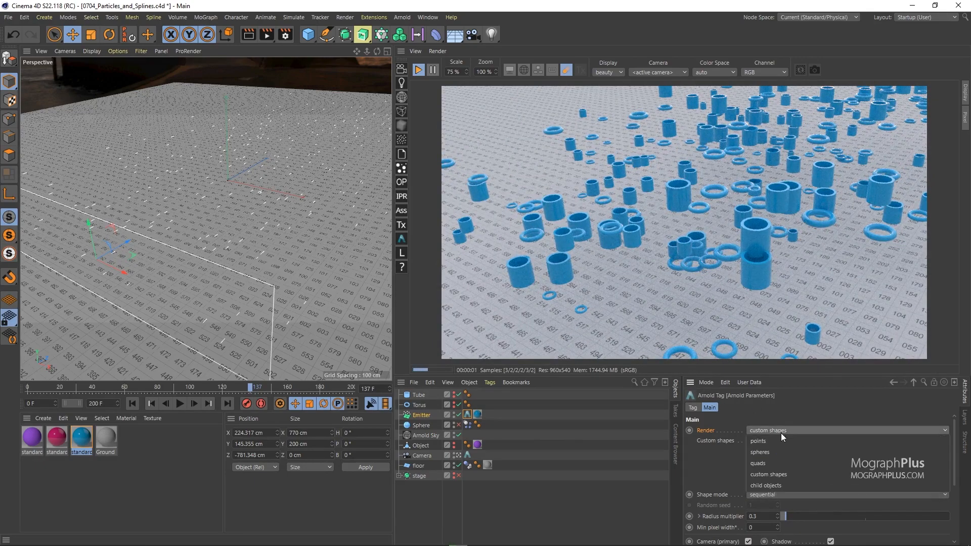
left_click(796, 484)
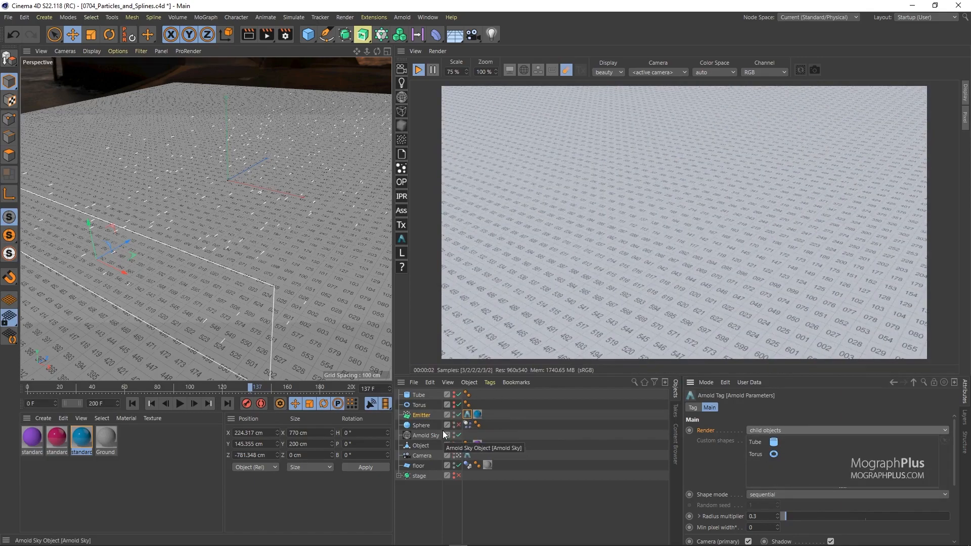
left_click(458, 425)
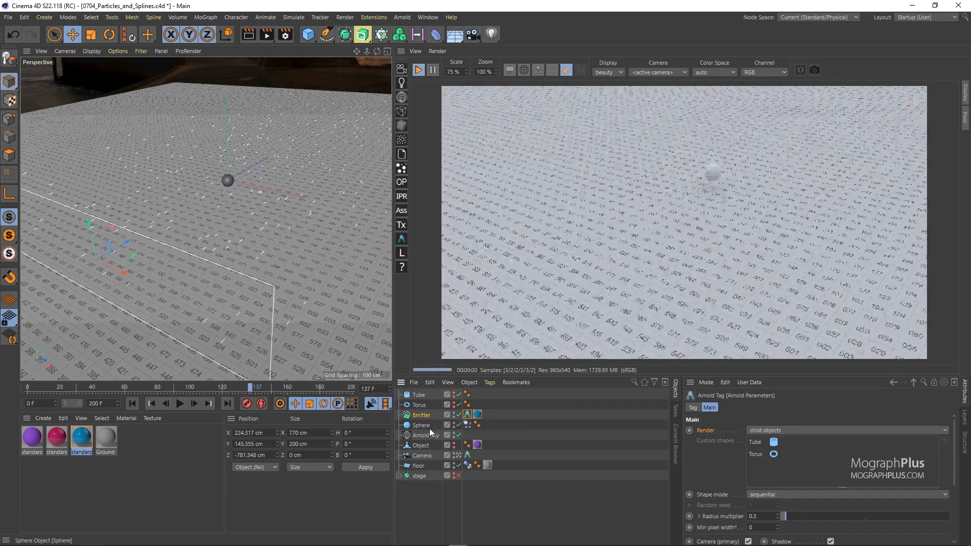
left_click_drag(430, 429, 423, 416)
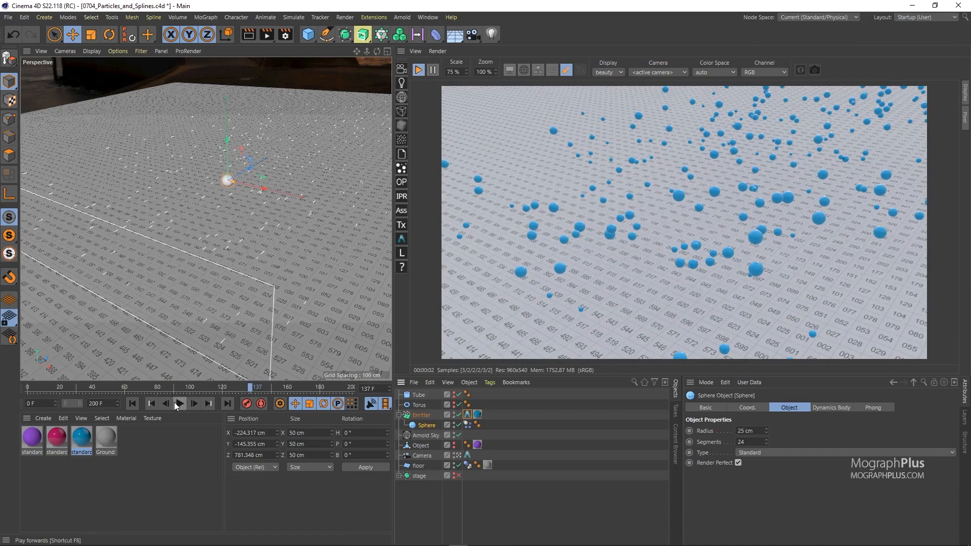
Return to frame 0 and turn on Show Objects in the Emitter's particle settings.
left_click(133, 403)
left_click(422, 416)
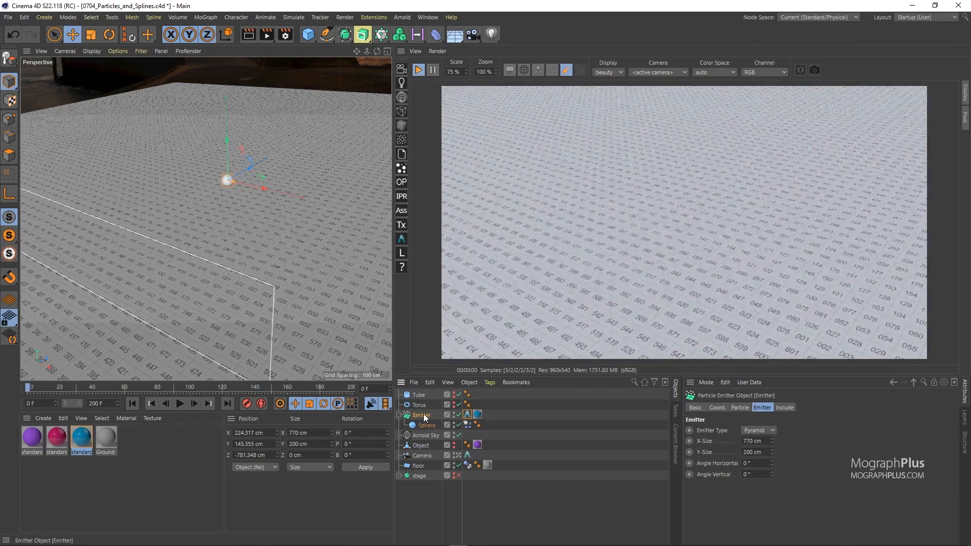
left_click(740, 408)
scroll(737, 423, "down", 1)
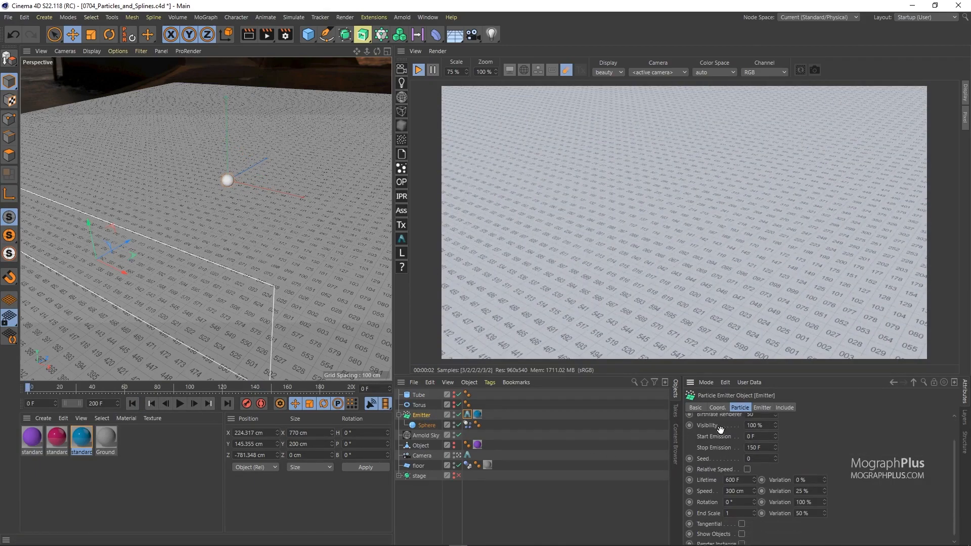
left_click(742, 530)
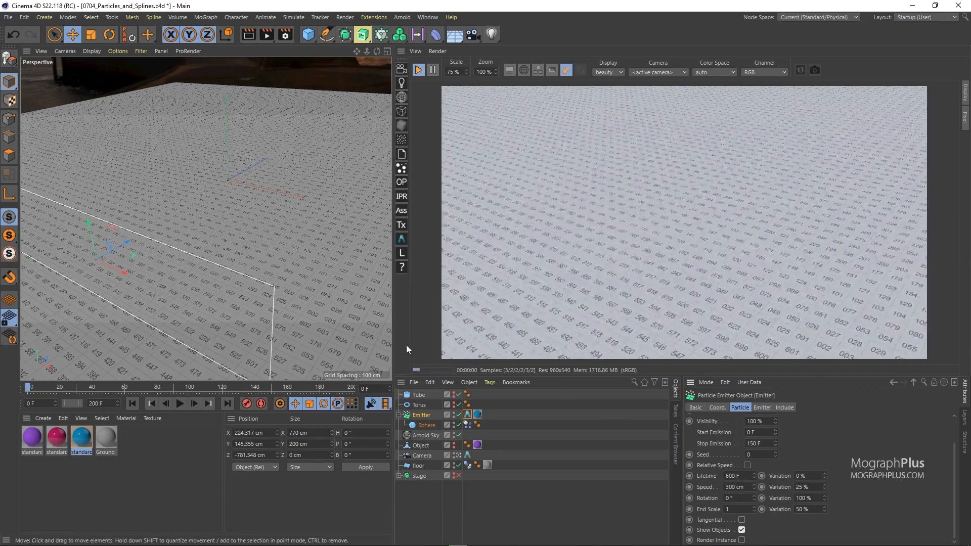
Play the particle simulation to frame 152 and compare the viewport spheres with the Arnold preview render.
left_click(177, 406)
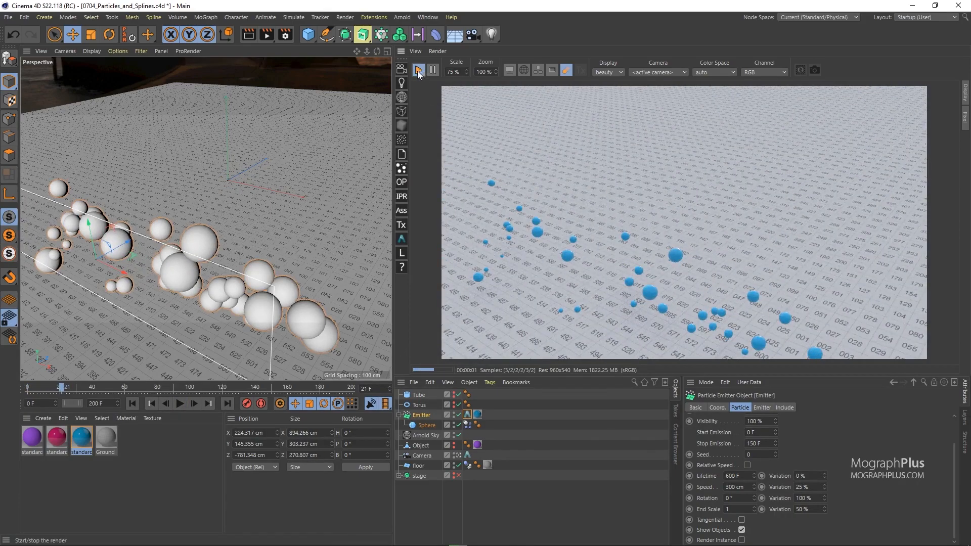
left_click(181, 404)
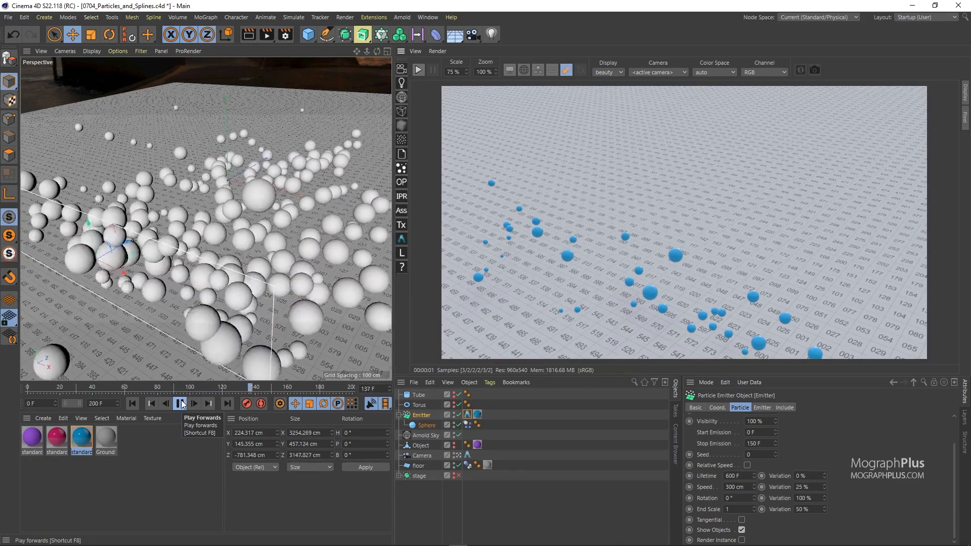
left_click(180, 404)
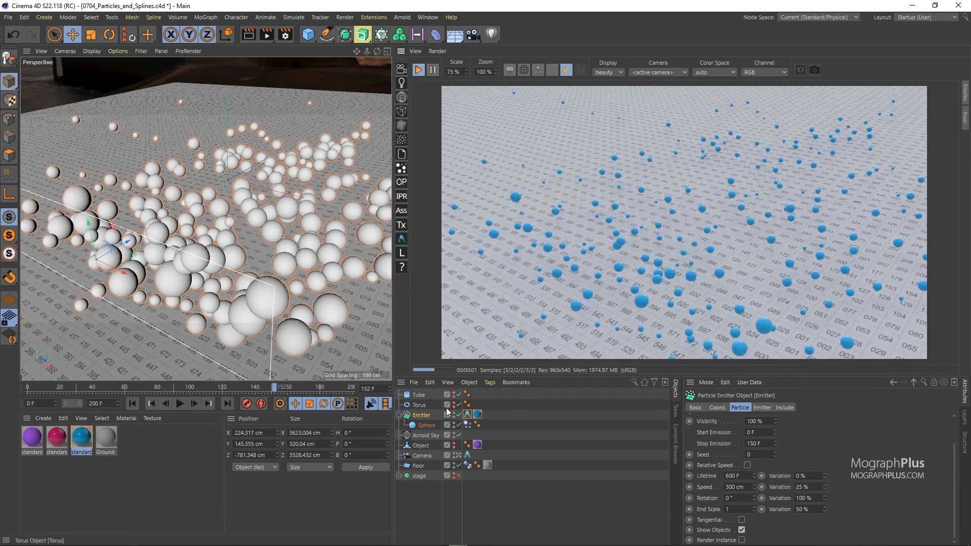
Set the radius multiplier in the Emitter's Arnold tag to 1 and play the simulation to frame 172.
left_click(467, 414)
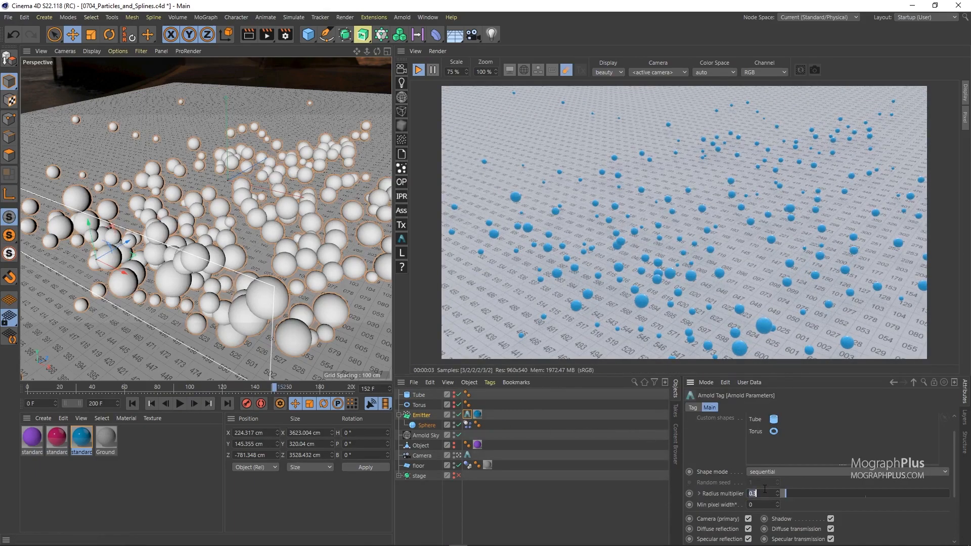
key("Return")
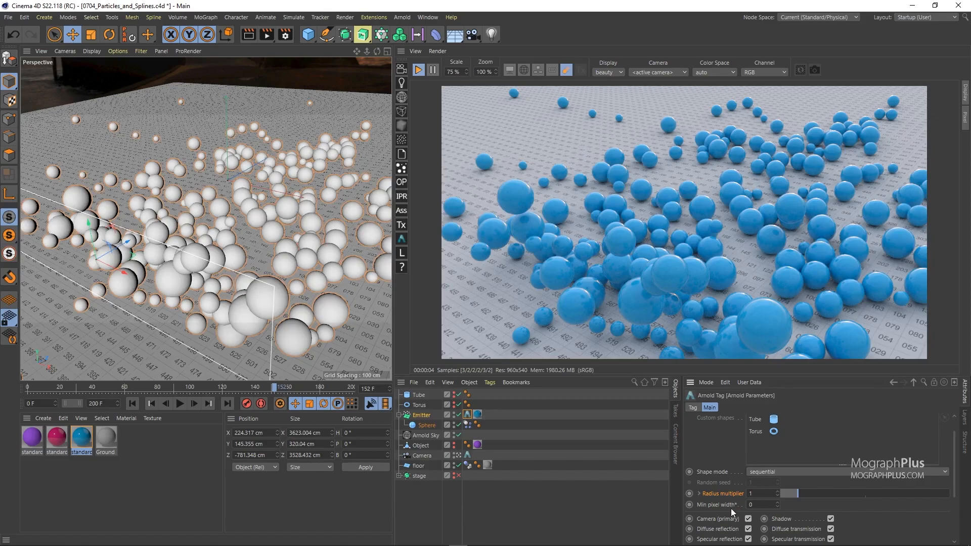
left_click(181, 403)
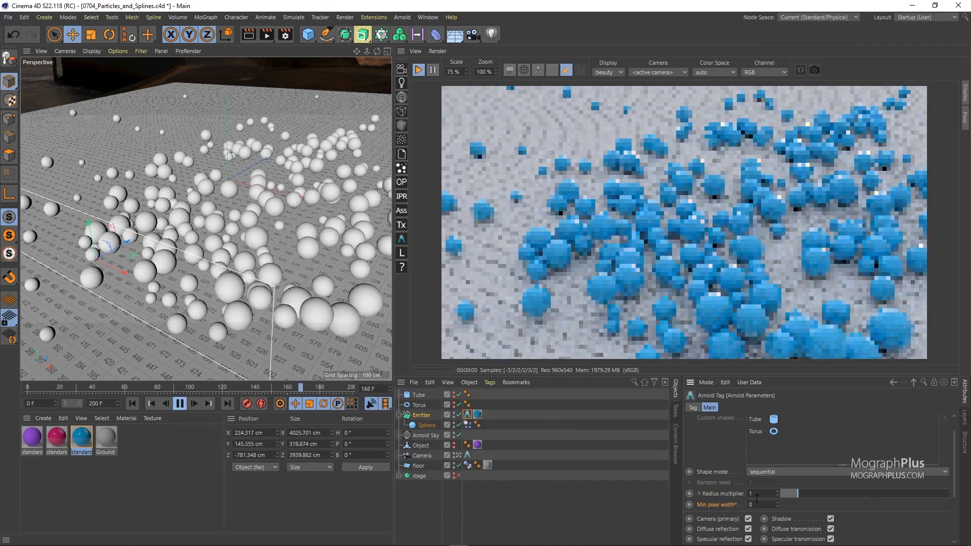
left_click(180, 404)
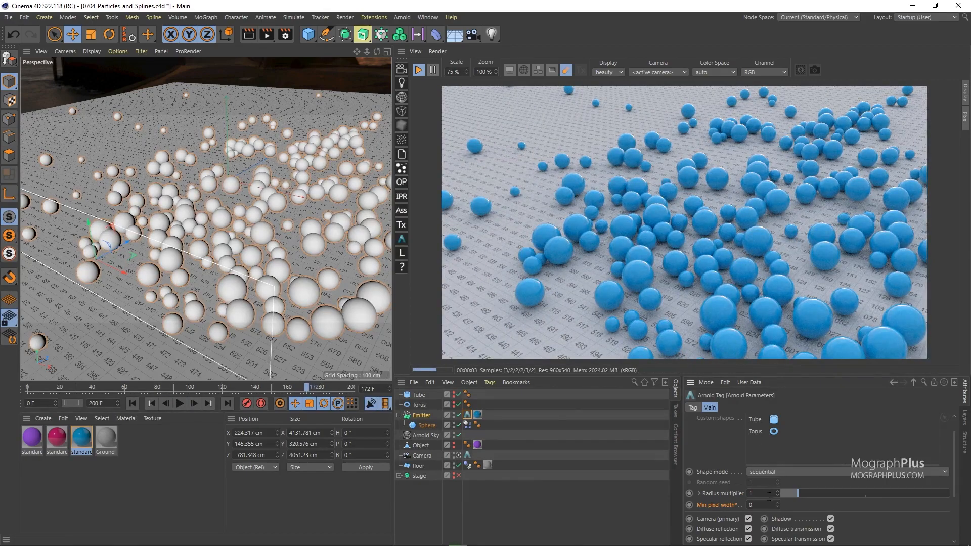
Try a minimum pixel width of 1 for the particles and return it to 0.
left_click(756, 505)
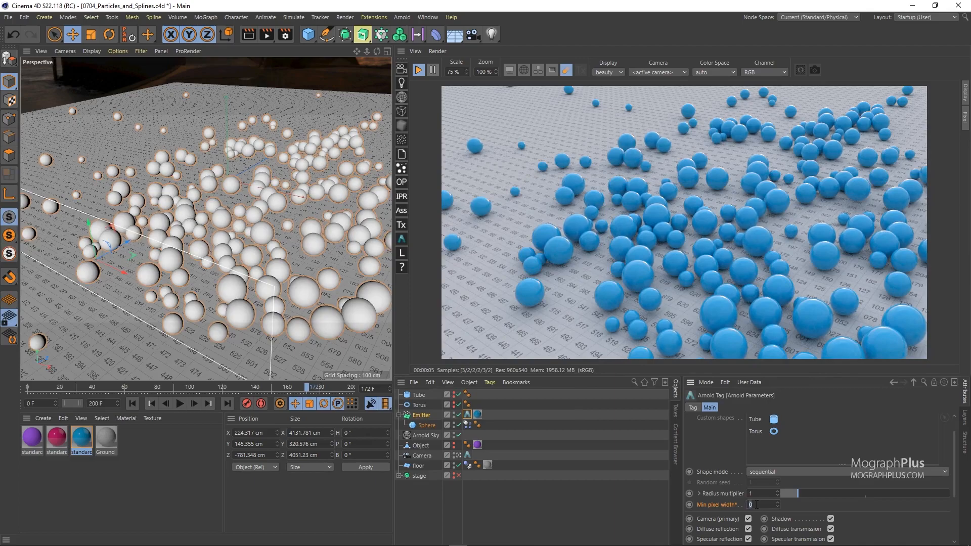
type("1")
key("Return")
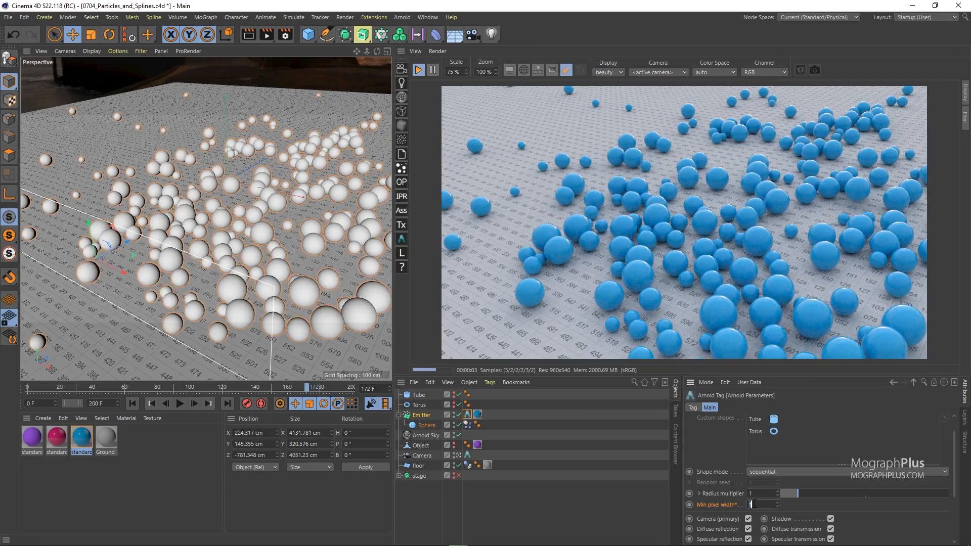
key("Return")
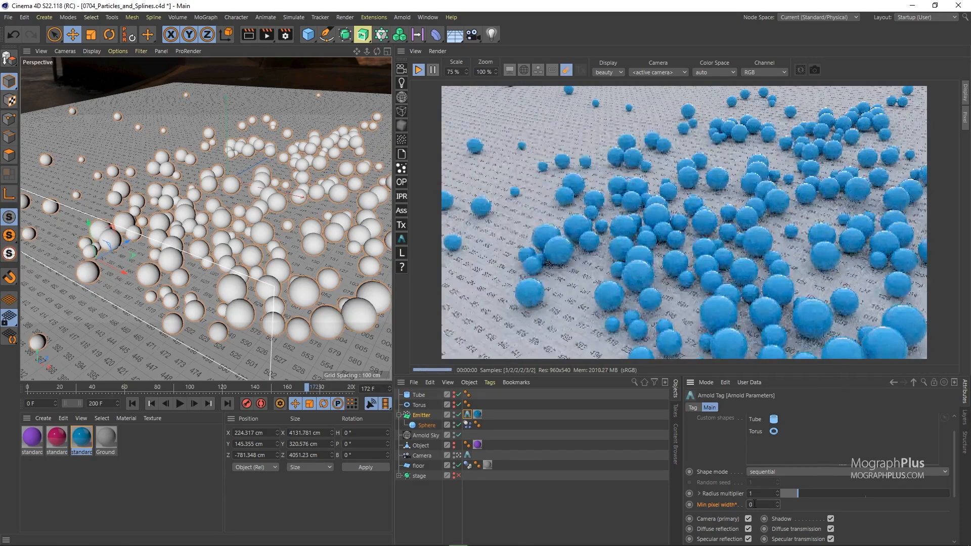
Turn off the Emitter and make the polygon mesh named Object visible in the editor and renderer.
left_click(458, 415)
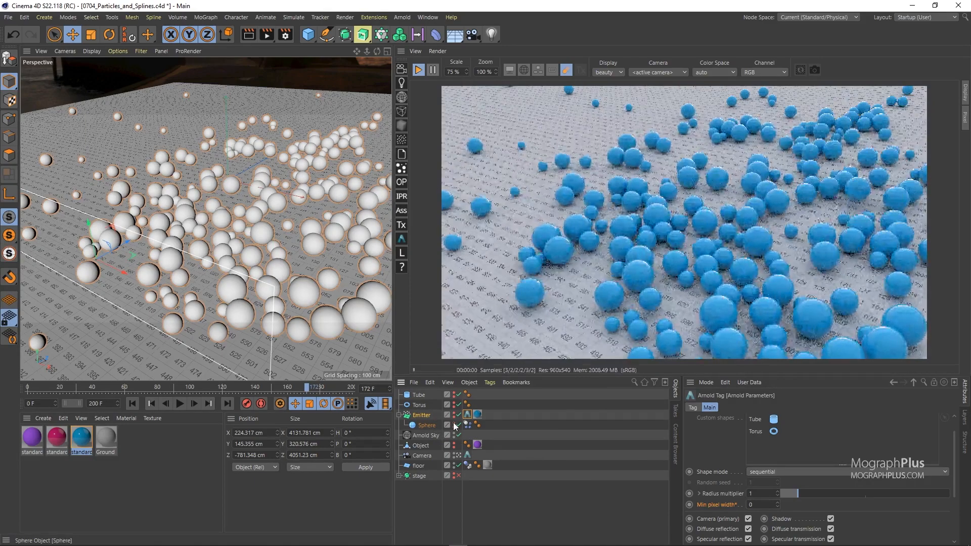
left_click(459, 415)
left_click(423, 445)
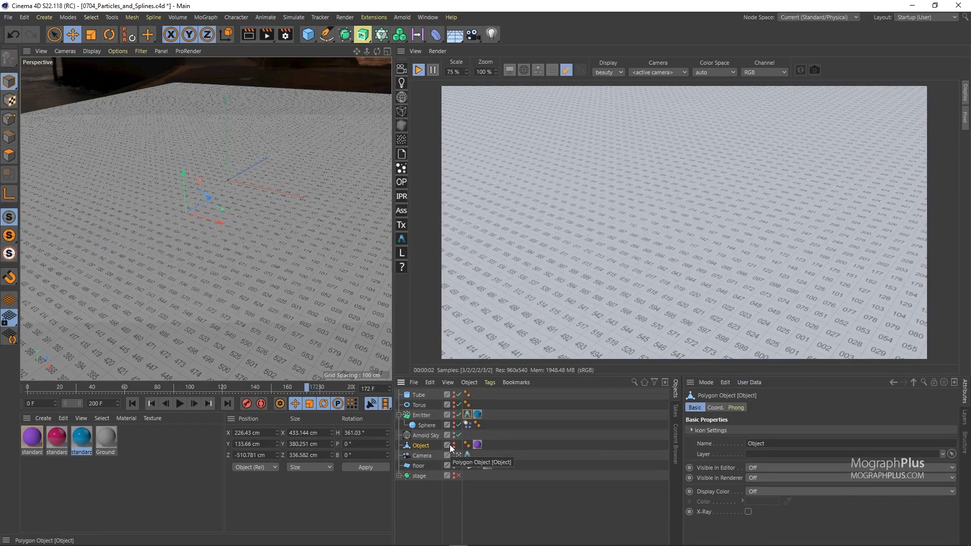
left_click(450, 445, "ctrl")
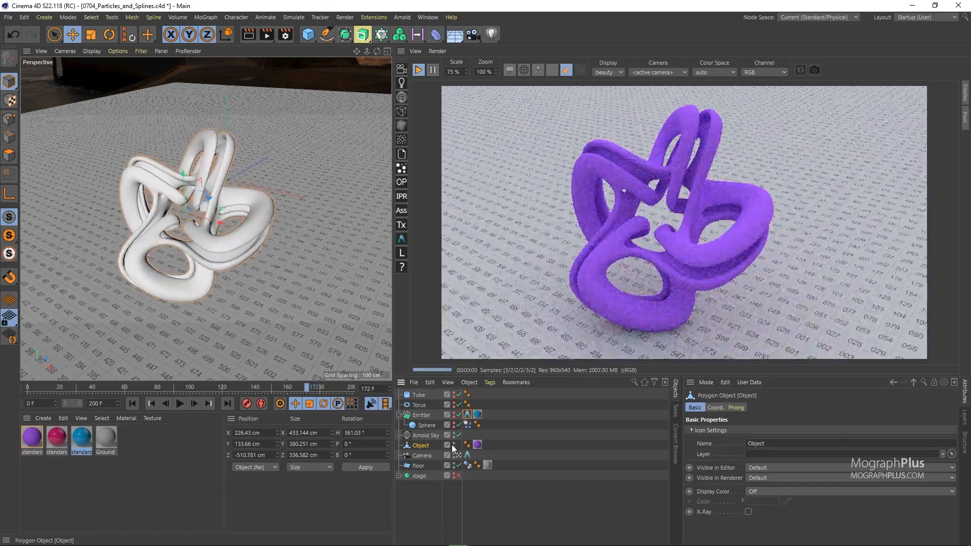
Add an Arnold Mesh Particles tag to the polygon Object and set its radius multiplier to 0.04.
right_click(420, 447)
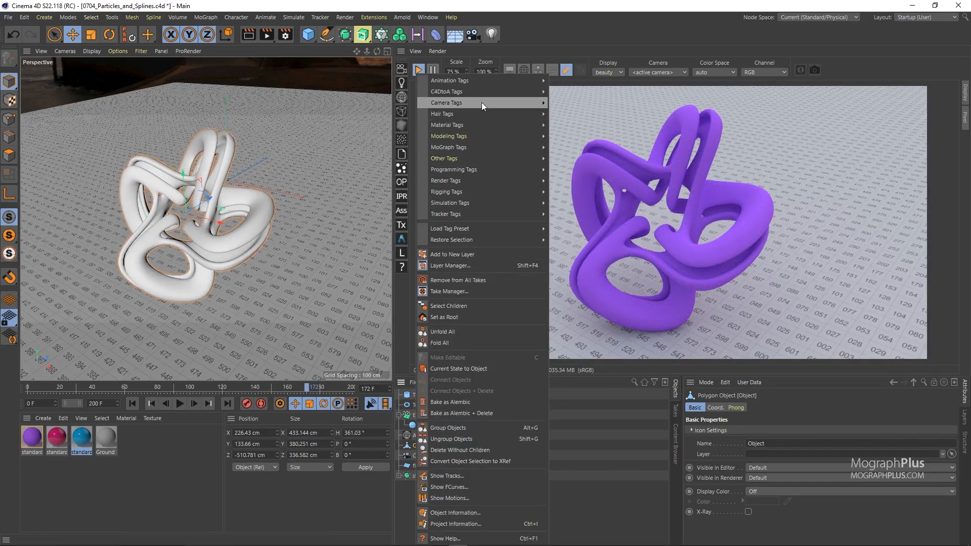
mouse_move(476, 93)
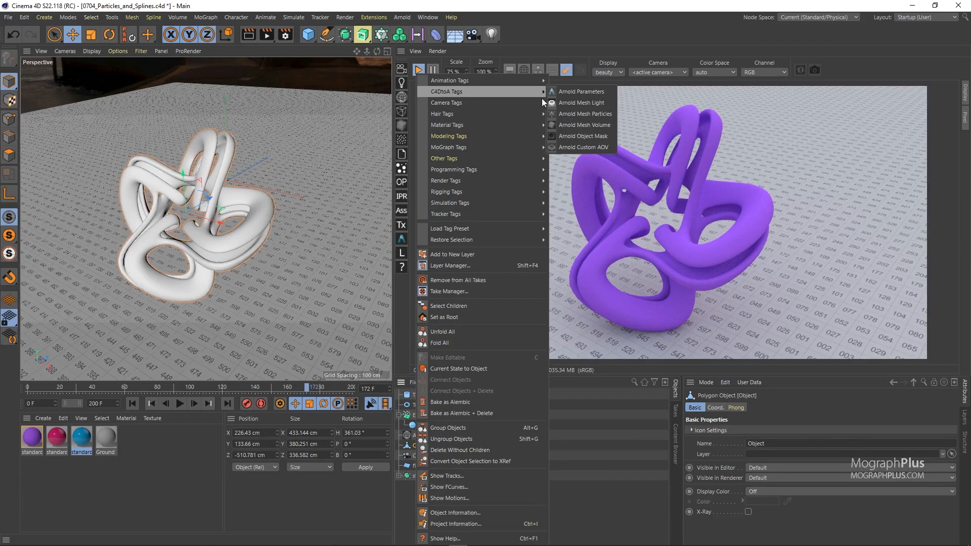
left_click(608, 114)
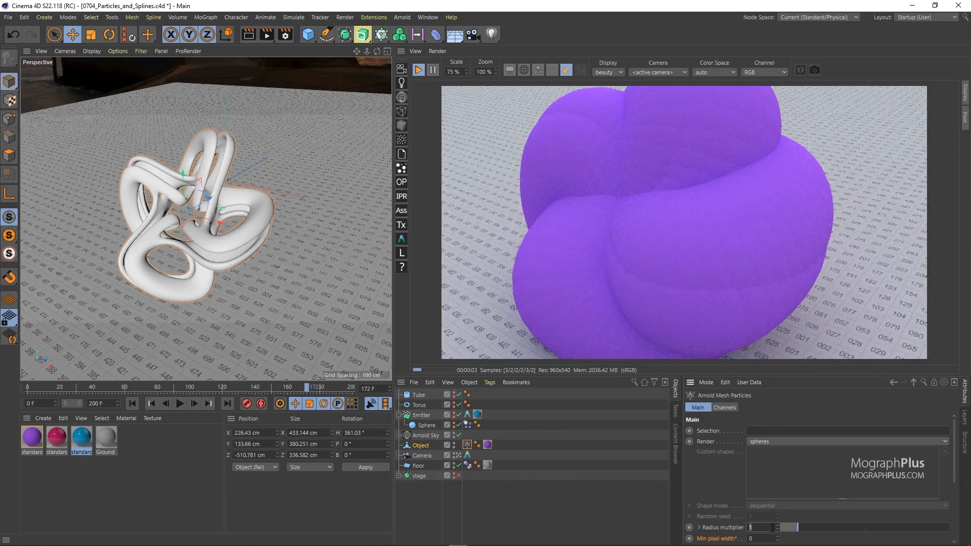
type("4")
key("Return")
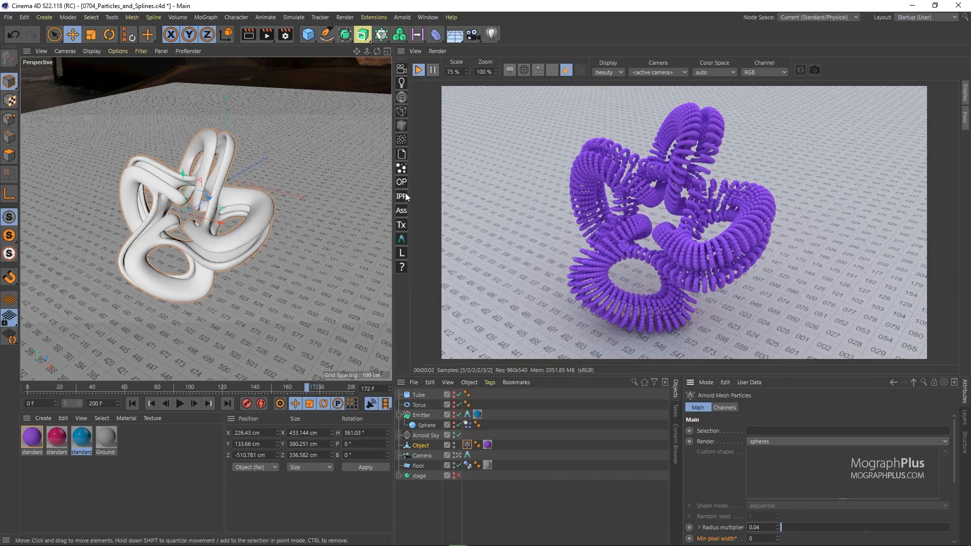
Inspect the mesh particles up close, then hide the polygon Object and bring back the Emitter.
left_click_drag(227, 190, 239, 166, "alt")
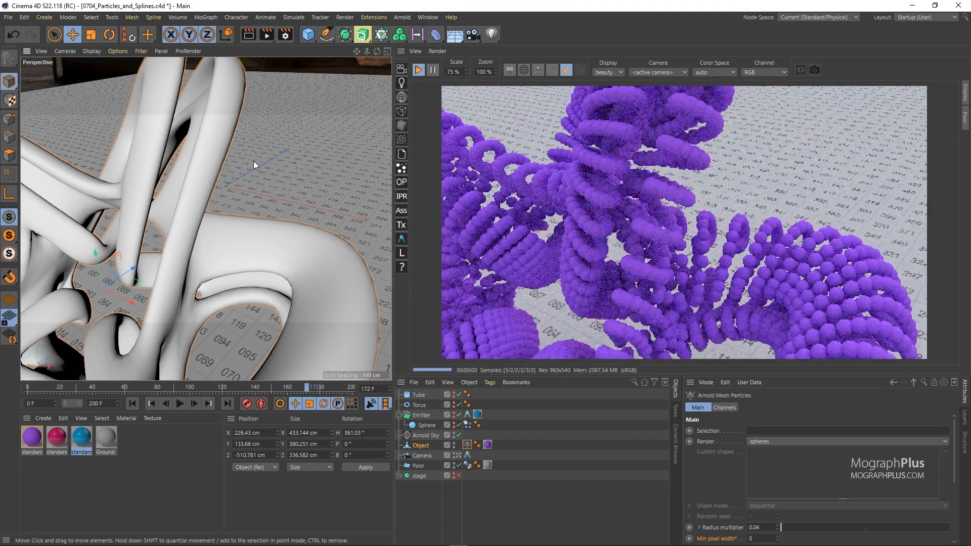
right_click_drag(242, 210, 211, 223, "alt")
left_click_drag(214, 223, 223, 187, "alt")
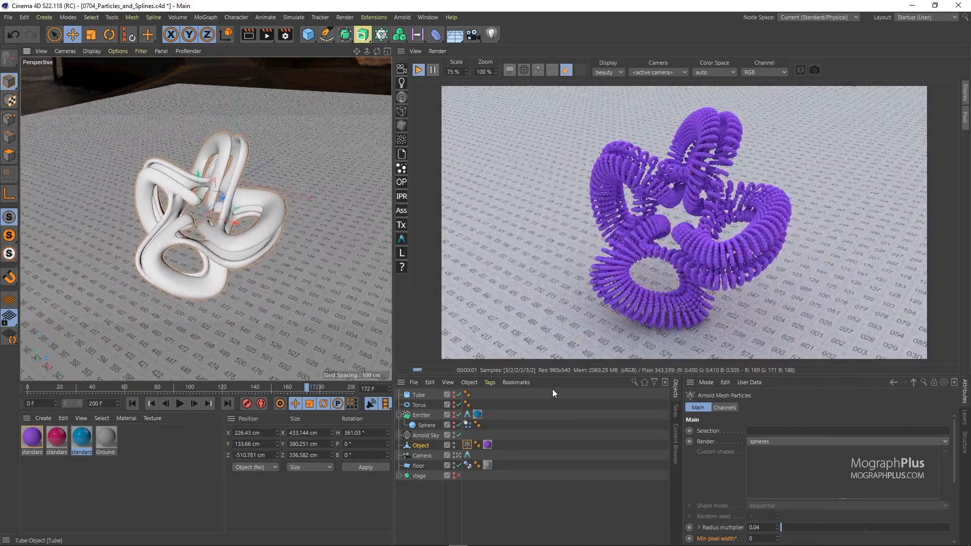
left_click(454, 446)
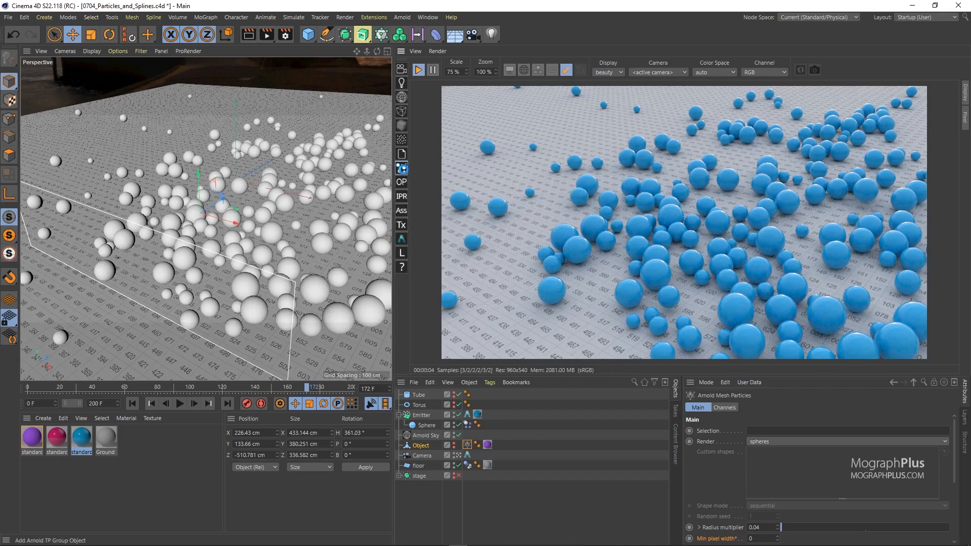
Add an Arnold TP Group object, review its TP group options and delete the object.
left_click(402, 169)
left_click(787, 431)
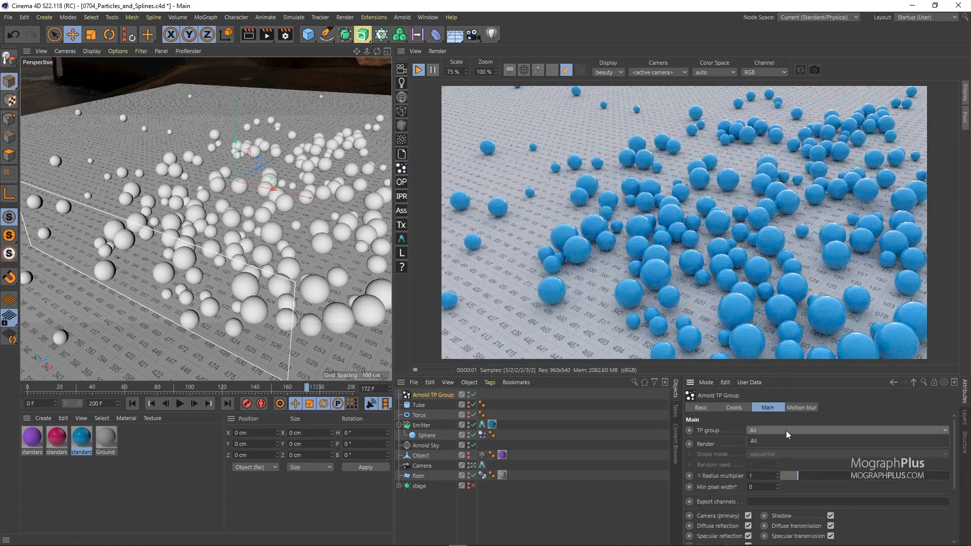
left_click(428, 513)
left_click(429, 394)
key("Delete")
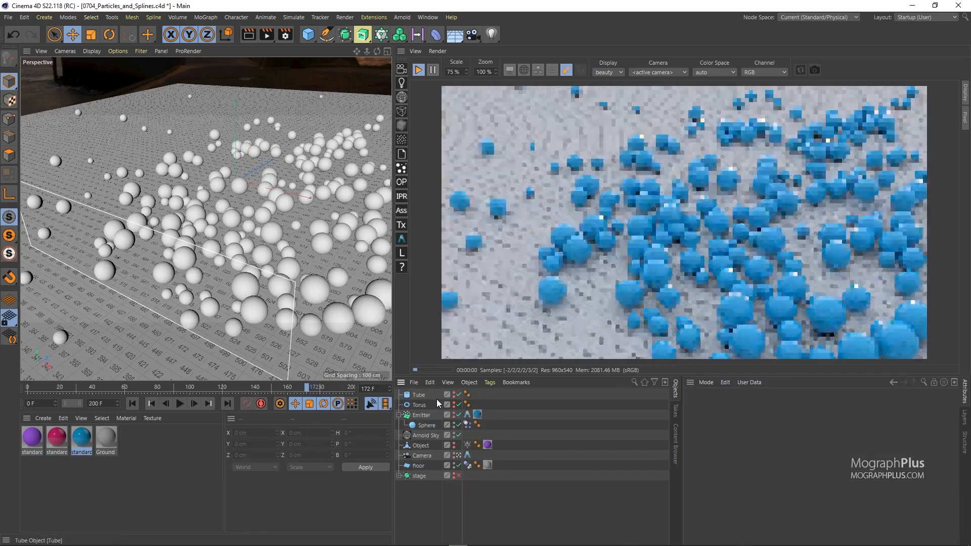
Move the Sphere out of the Emitter hierarchy and disable it.
left_click(427, 425)
left_click_drag(423, 428, 424, 431)
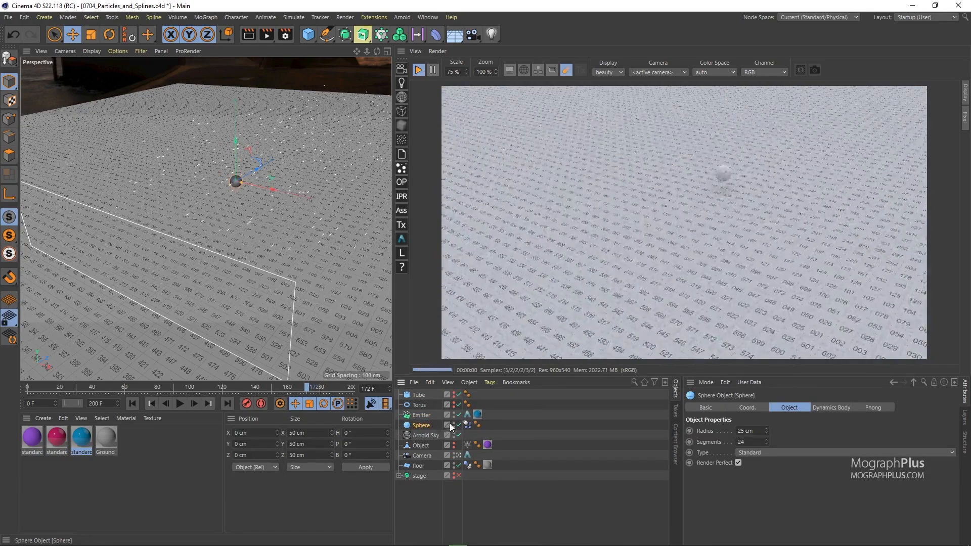
left_click(459, 425)
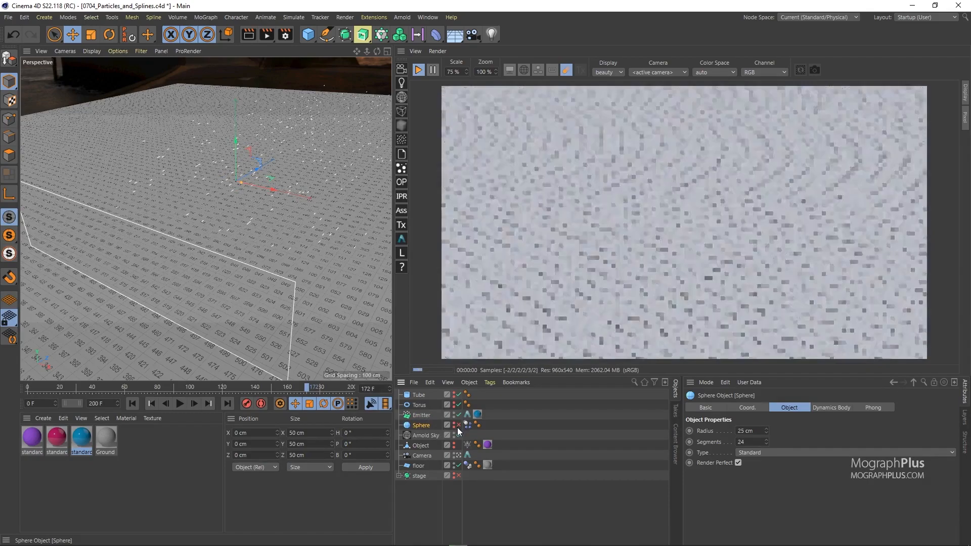
Set the Emitter's Arnold tag to render the particles as spheres with a radius multiplier of 0.1.
left_click(427, 416)
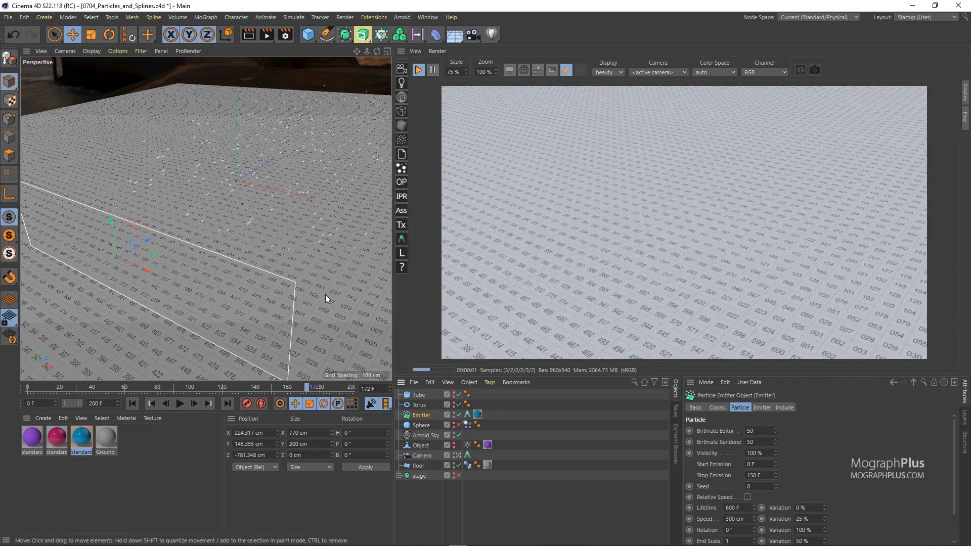
left_click(467, 414)
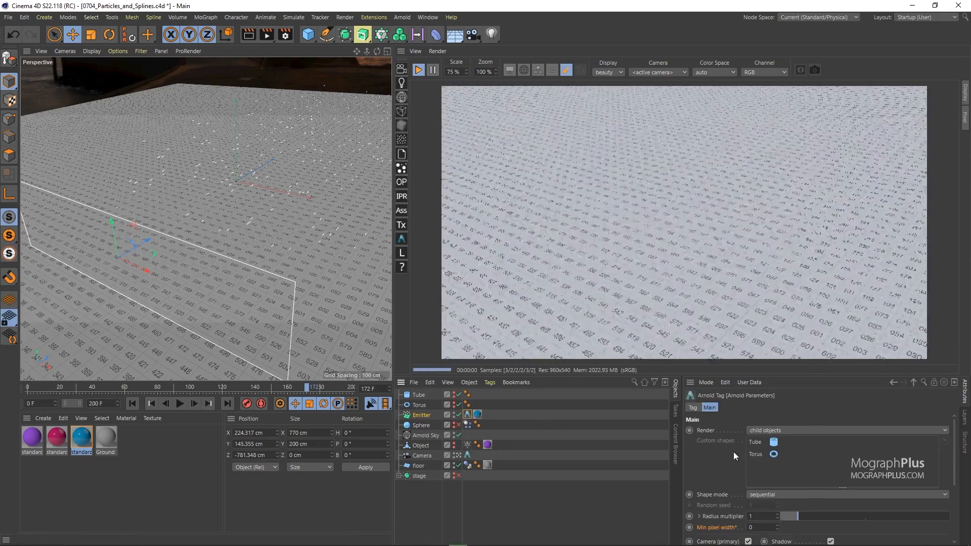
left_click(802, 431)
left_click(800, 449)
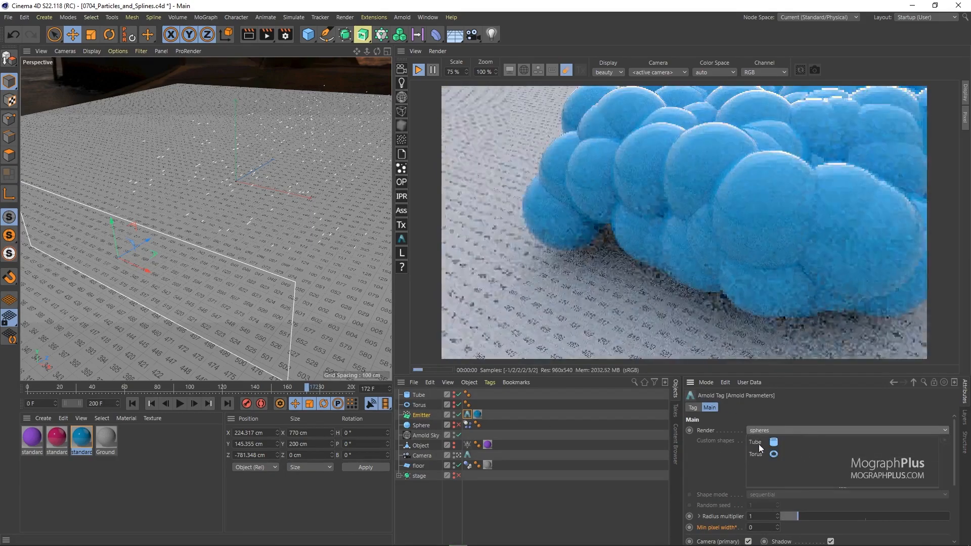
left_click(760, 513)
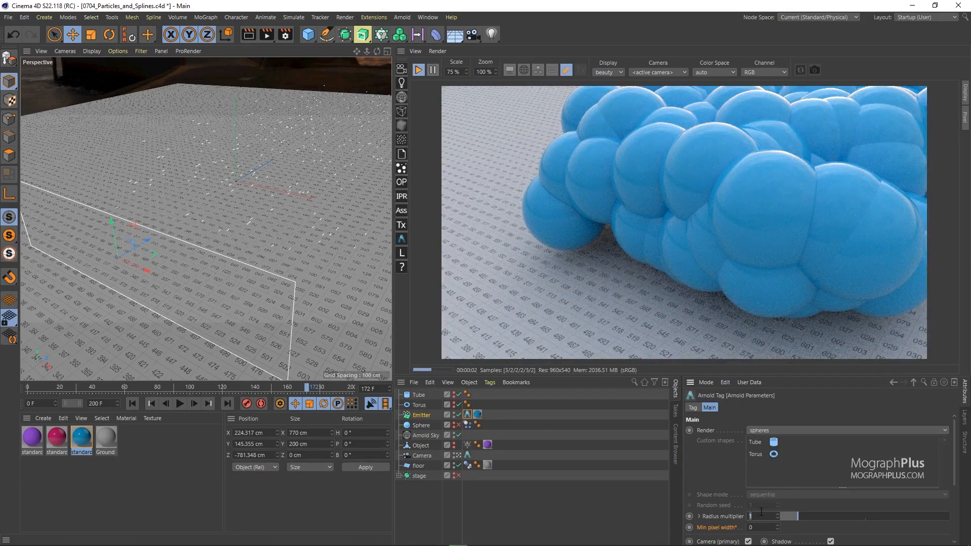
type("0.1")
key("Return")
With the timeline at frame 0 and the Arnold preview render stopped, add a MoGraph Tracer linked to the Emitter.
left_click(133, 404)
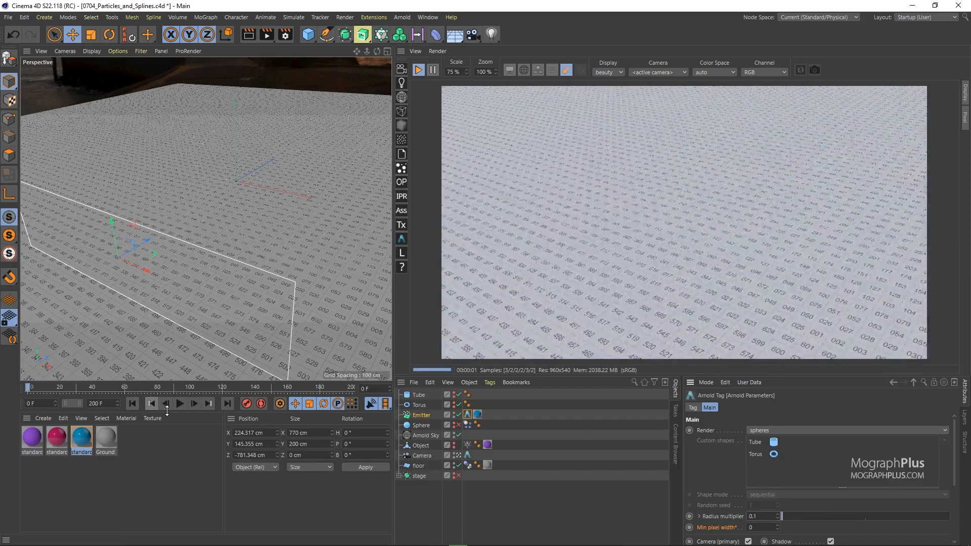
left_click(418, 69)
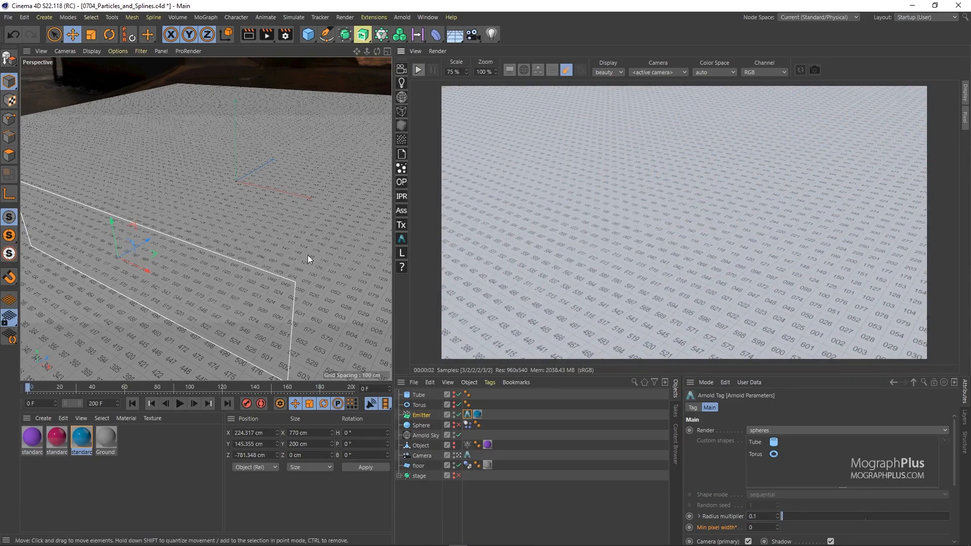
left_click(421, 417)
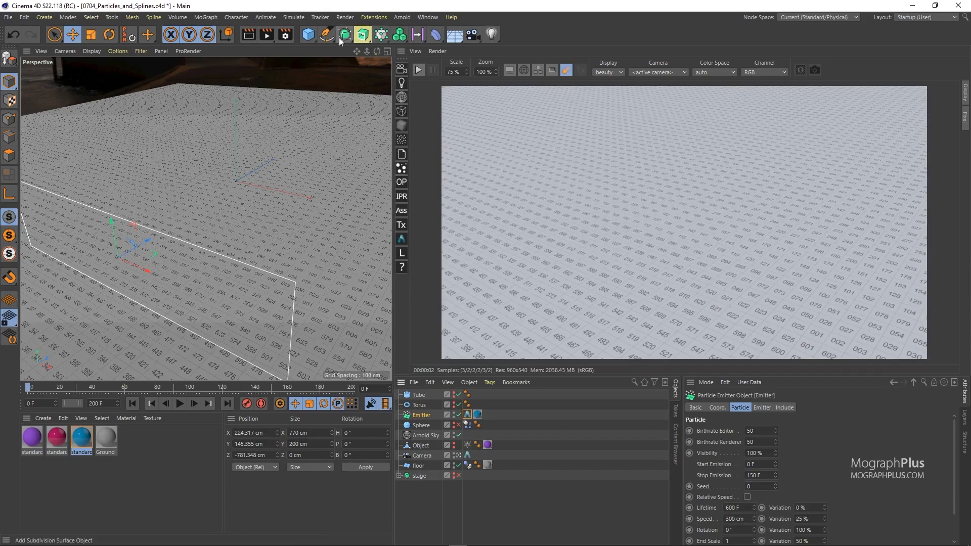
left_click_drag(381, 34, 388, 63)
left_click(420, 85)
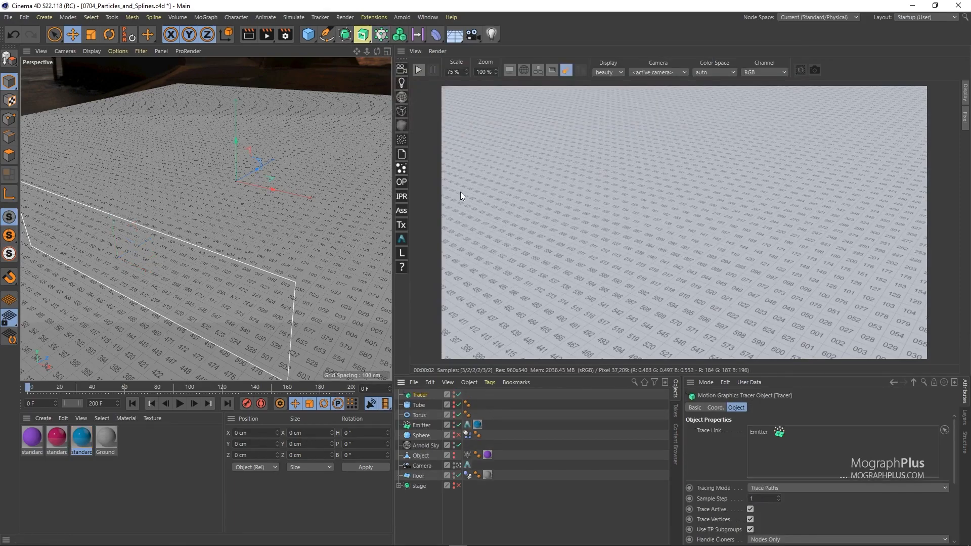
Limit the Tracer's paths to From End and play the simulation to frame 156.
scroll(720, 480, "down", 3)
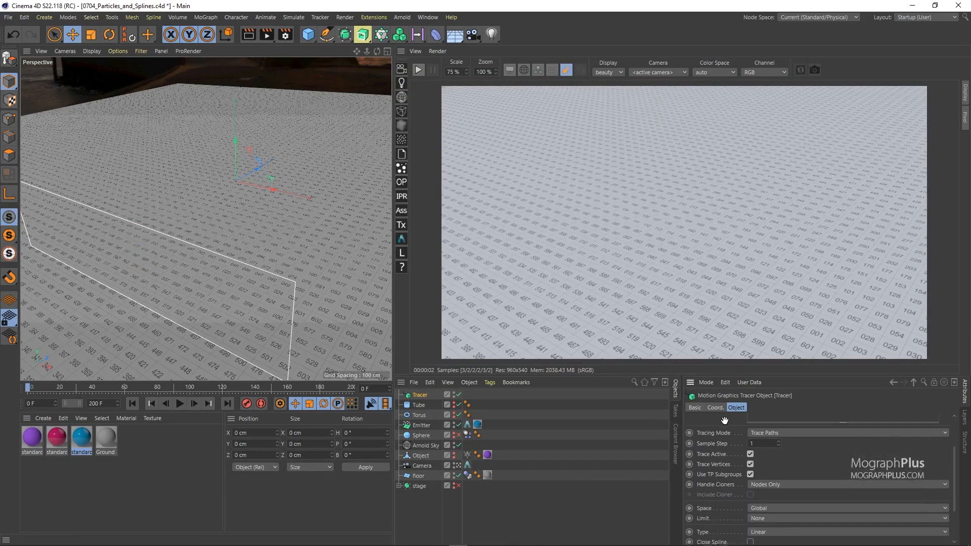
left_click(765, 514)
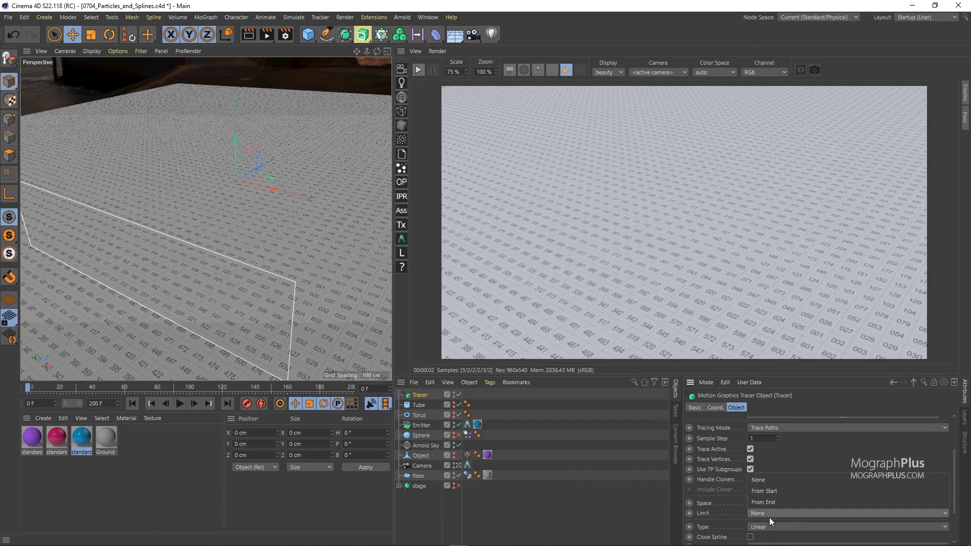
left_click(774, 503)
scroll(719, 511, "down", 5)
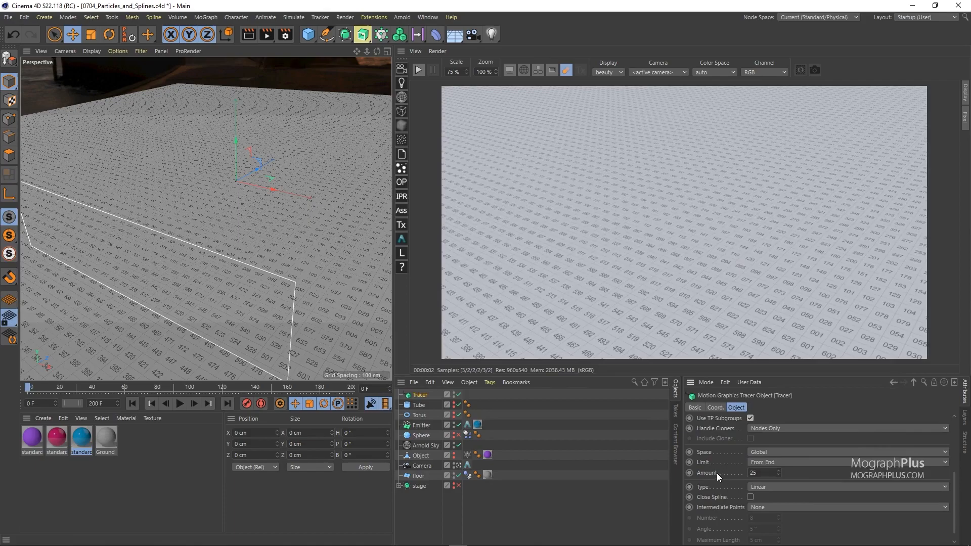
scroll(723, 458, "up", 2)
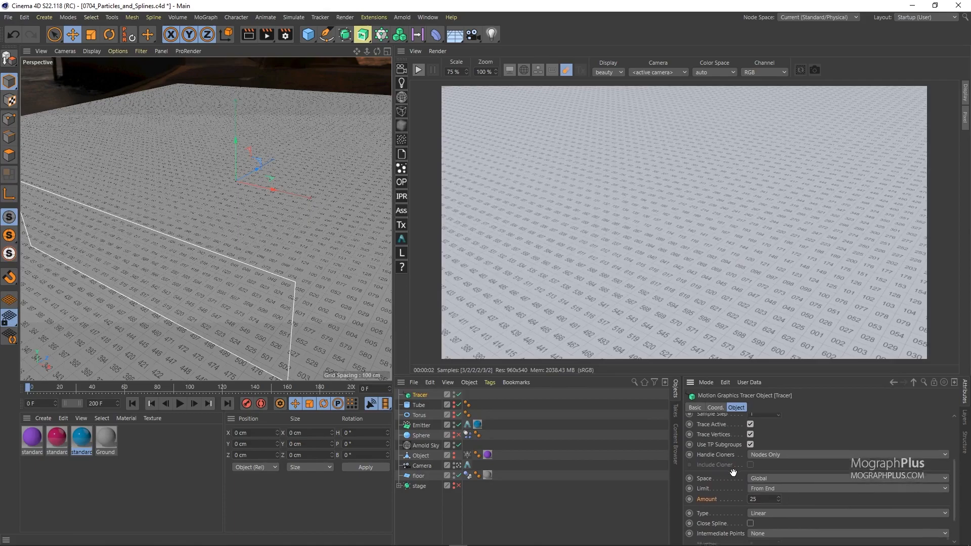
left_click(179, 404)
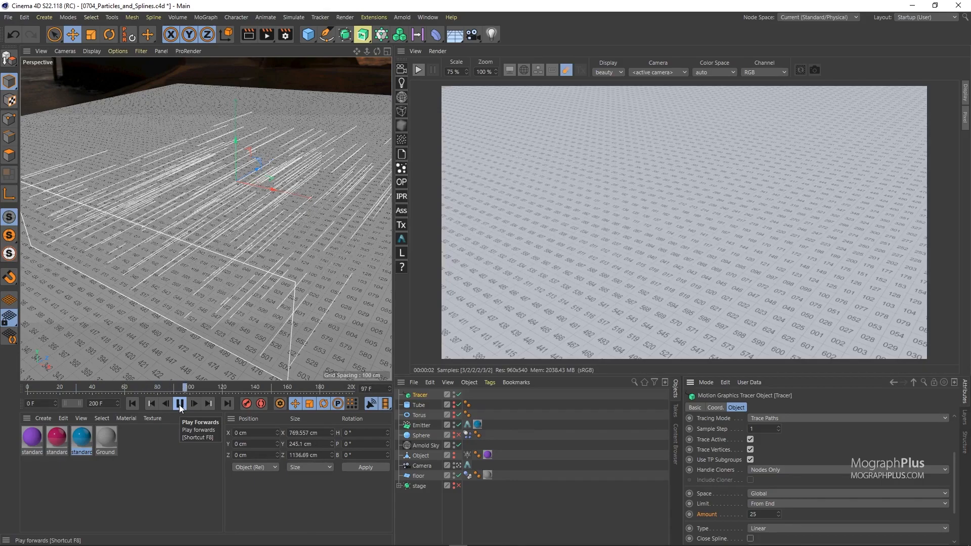
left_click(180, 404)
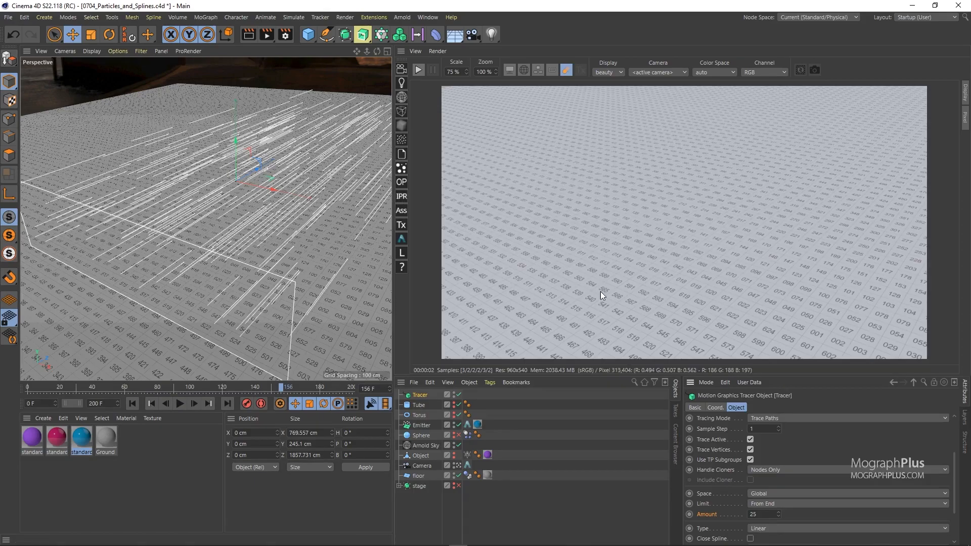
Add an Arnold Parameters tag to the Tracer and start the Arnold preview render.
right_click(428, 395)
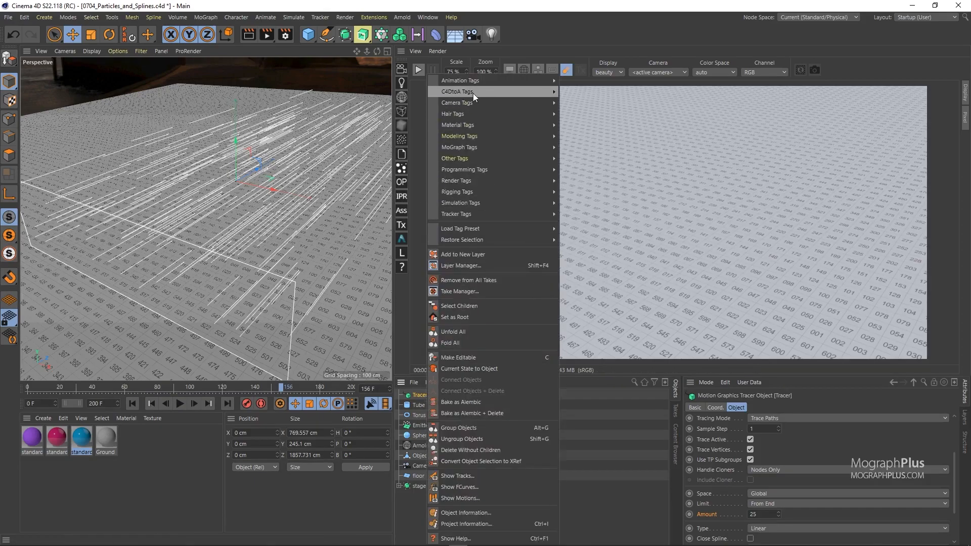
left_click(582, 92)
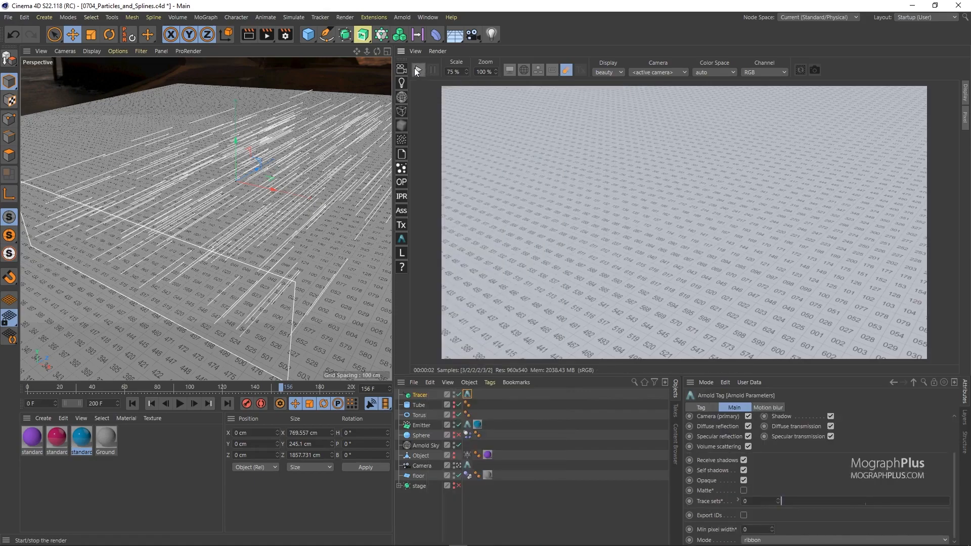
left_click(416, 70)
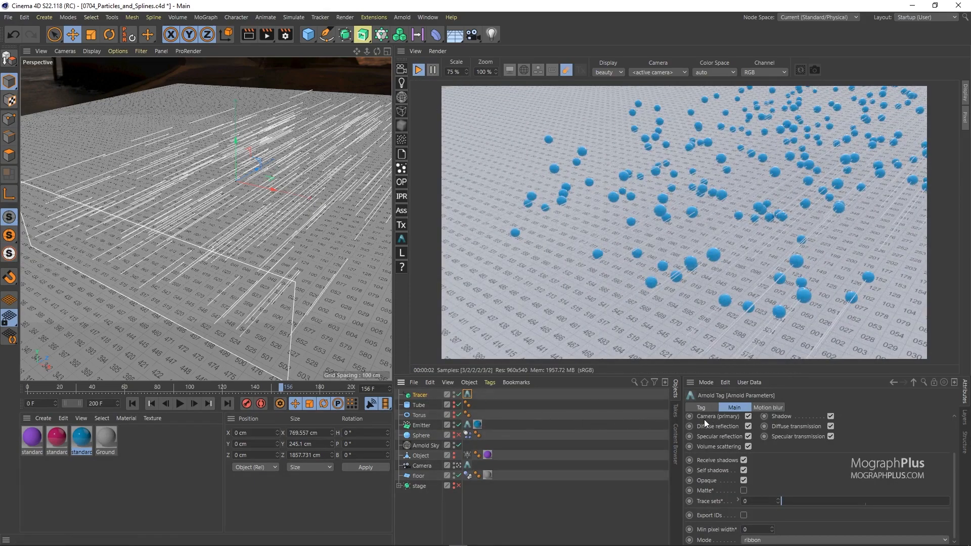
Set the Tracer's Arnold curve width to 10 cm and assign the pink-red standard material to the Tracer.
scroll(709, 419, "up", 3)
type("0")
key("Return")
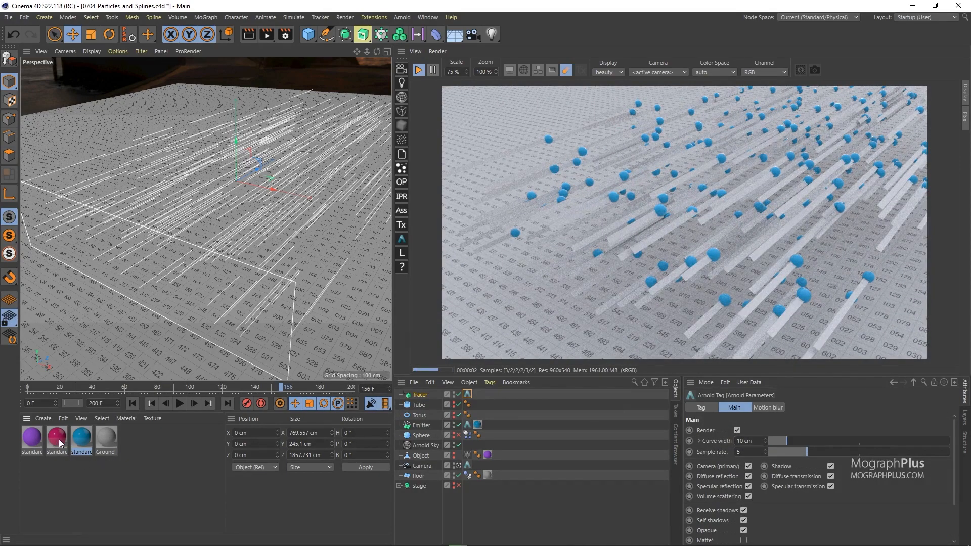
left_click_drag(416, 393, 416, 395)
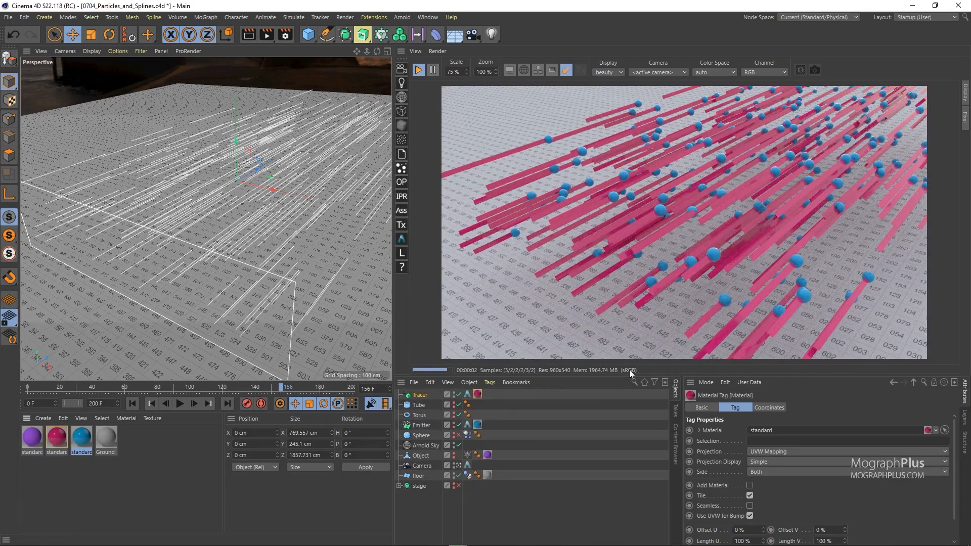
Try curve widths of 2 cm and 50 cm in the Tracer's Arnold tag and return the width to 10 cm.
left_click(468, 394)
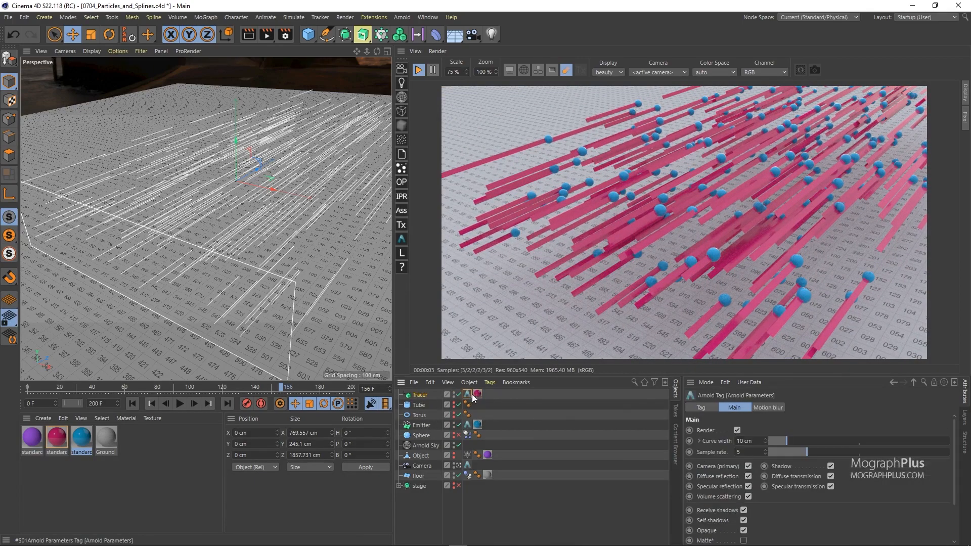
left_click(750, 441)
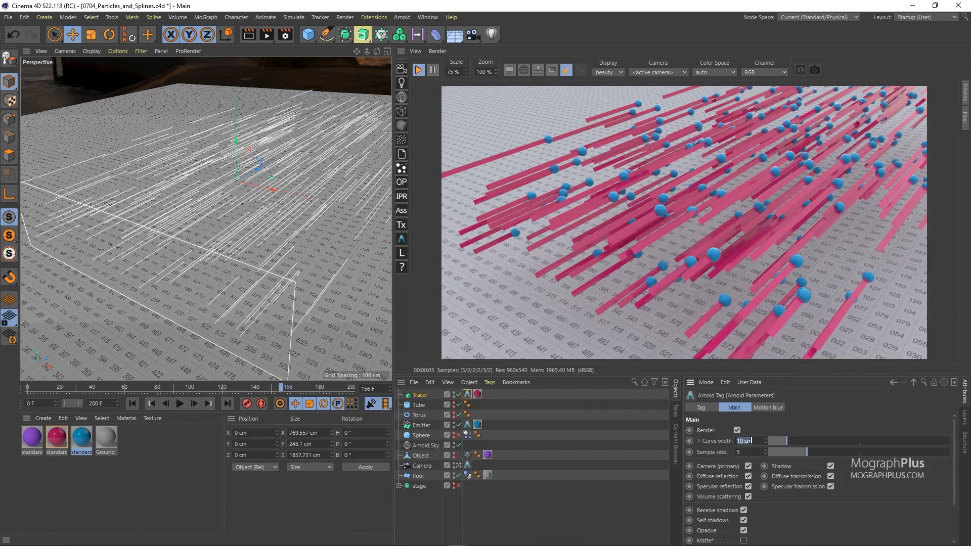
type("2")
key("Return")
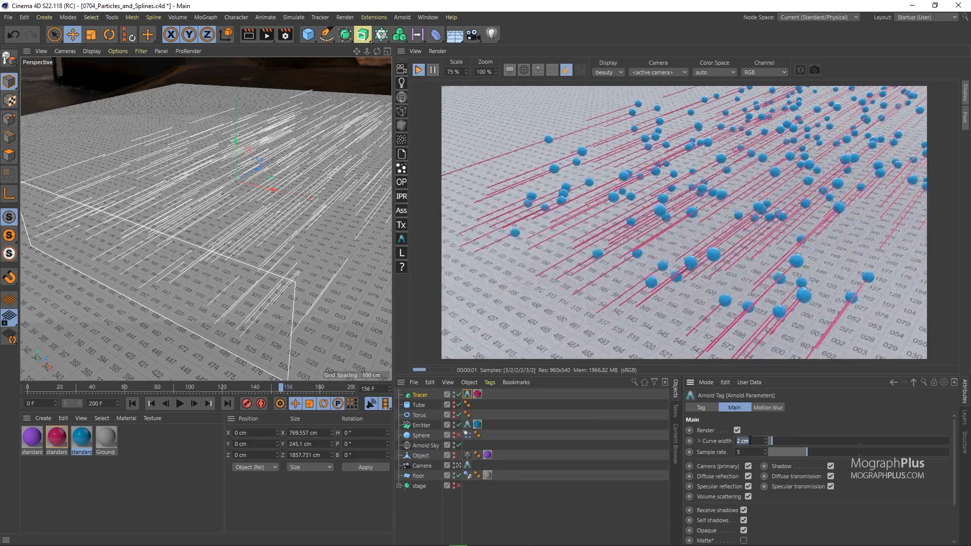
type("50")
key("Return")
left_click(751, 441)
type("10")
key("Return")
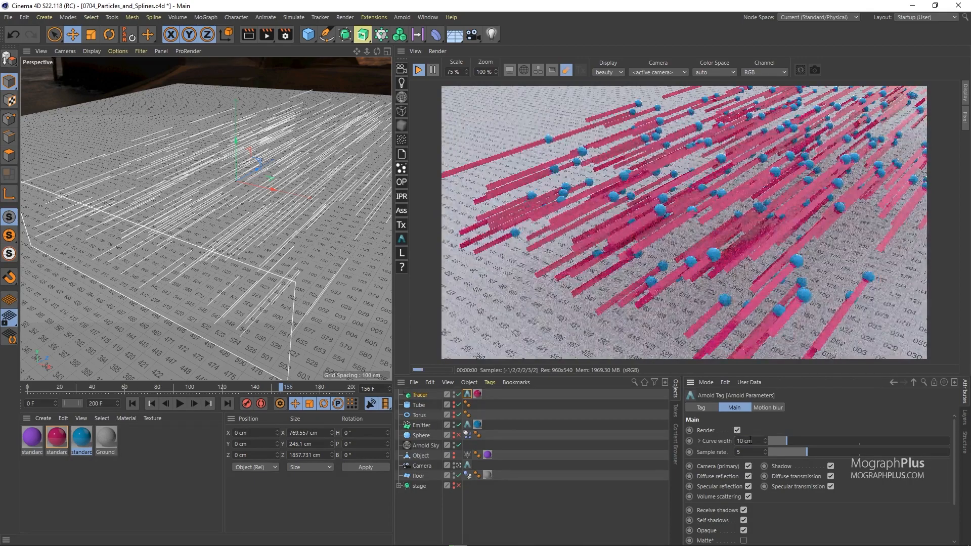
Shape the curve width's scale graph with the start at 0, an added raised point past the middle and a lowered end.
left_click(700, 442)
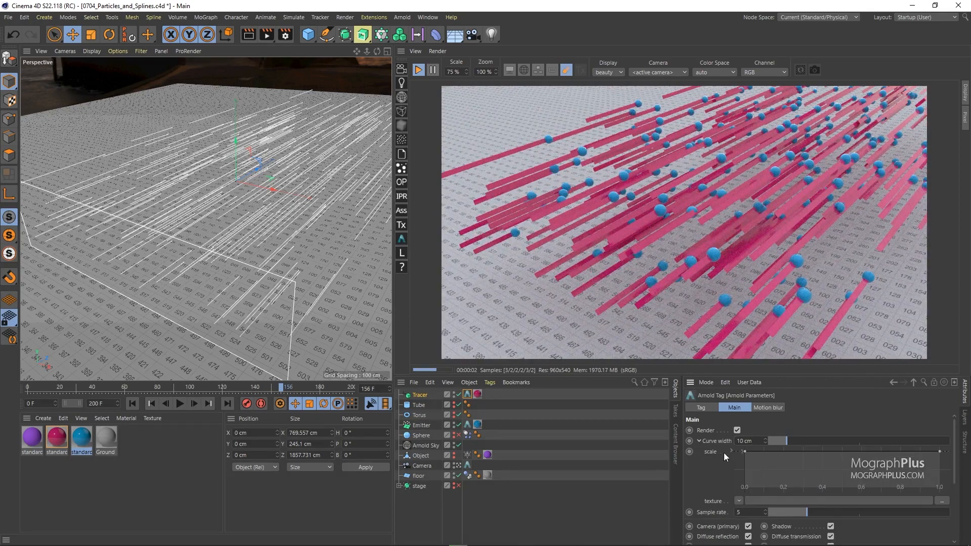
left_click_drag(742, 435, 741, 474)
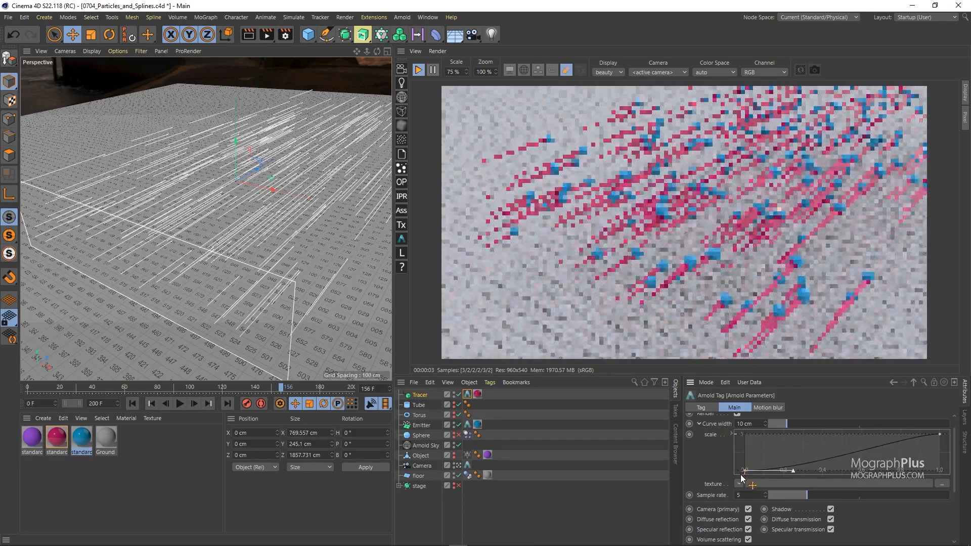
left_click(838, 454)
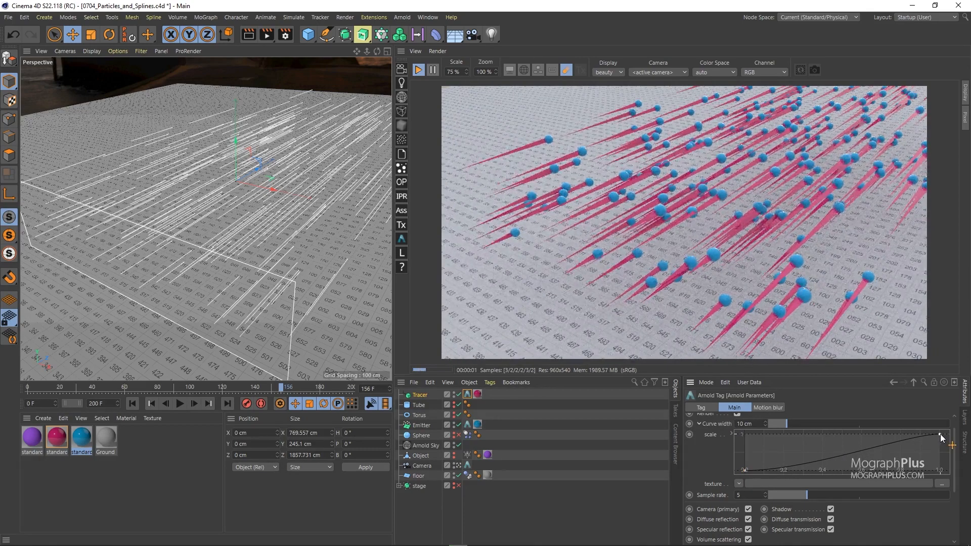
left_click_drag(941, 434, 940, 459)
left_click_drag(858, 468, 855, 444, "ctrl")
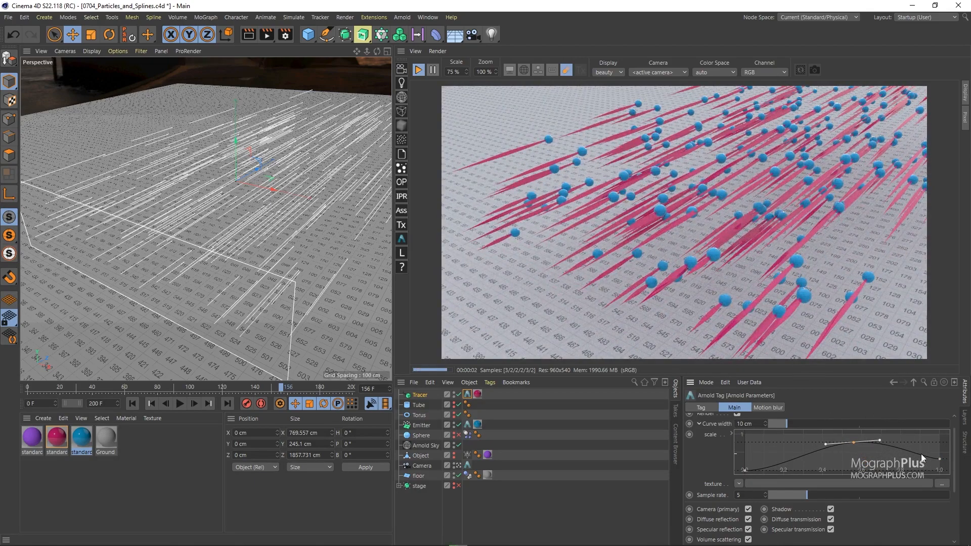
Compare the thick and oriented curve modes for the Tracer and set the mode to thick.
scroll(730, 456, "down", 4)
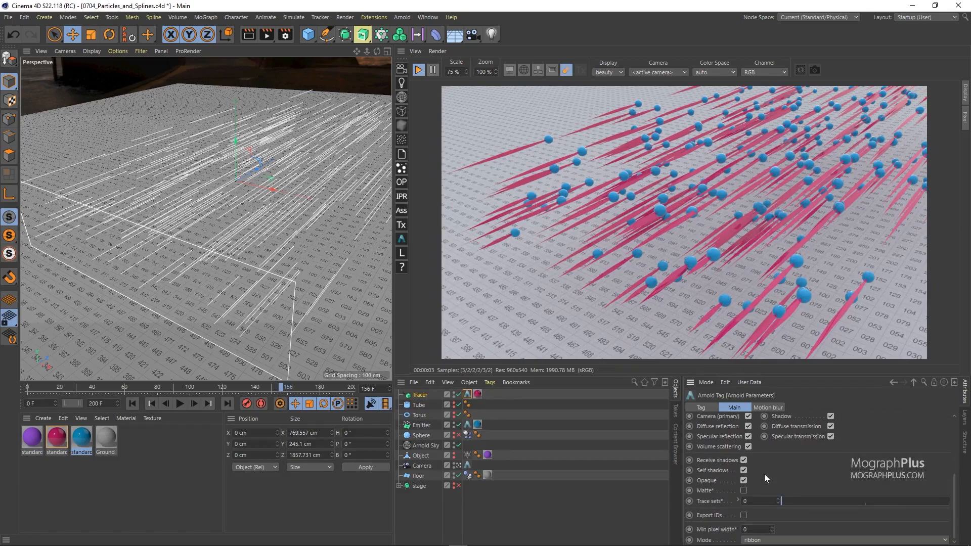
left_click(794, 539)
left_click(790, 516)
left_click(787, 538)
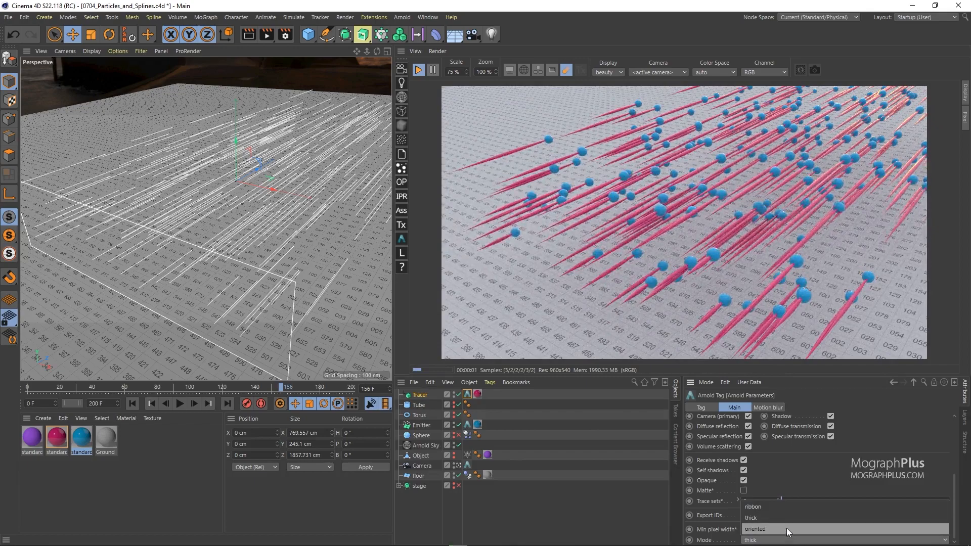
left_click(788, 526)
left_click(787, 539)
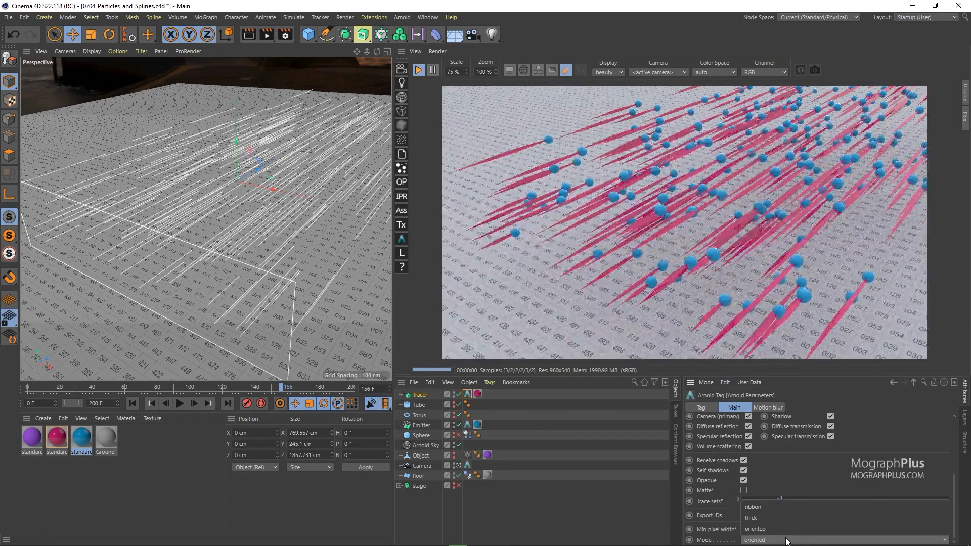
left_click(785, 521)
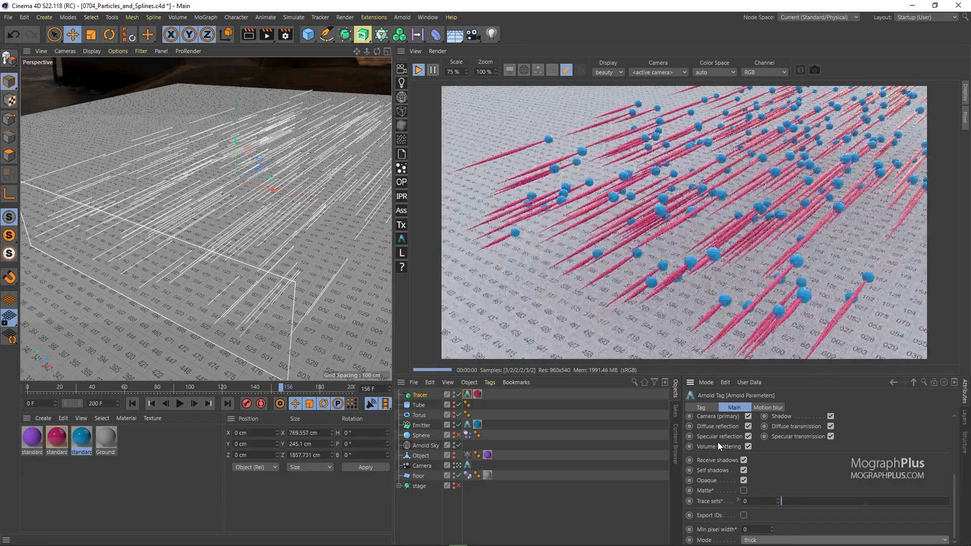
Raise the end point of the width scale graph to 1 and set the curve width to 40 cm.
scroll(710, 438, "up", 5)
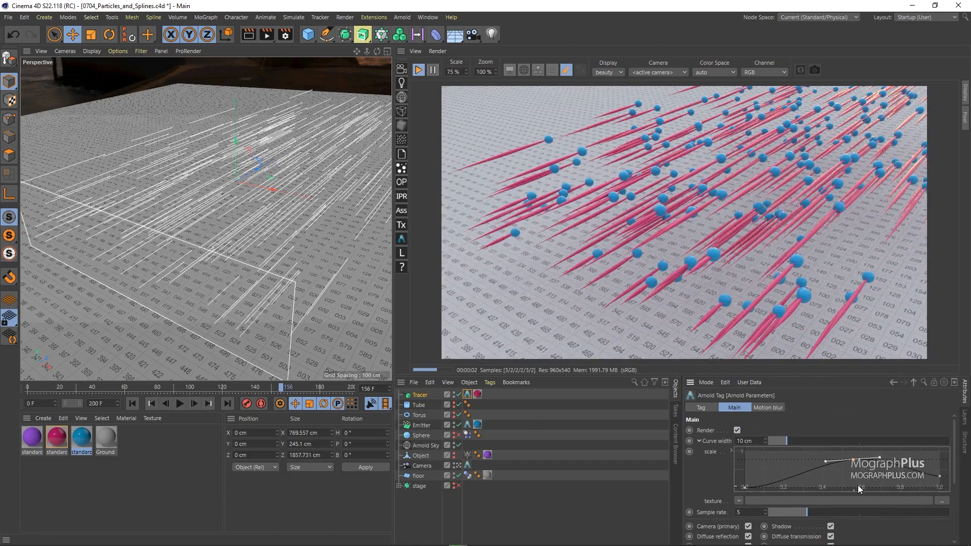
left_click_drag(940, 477, 940, 451)
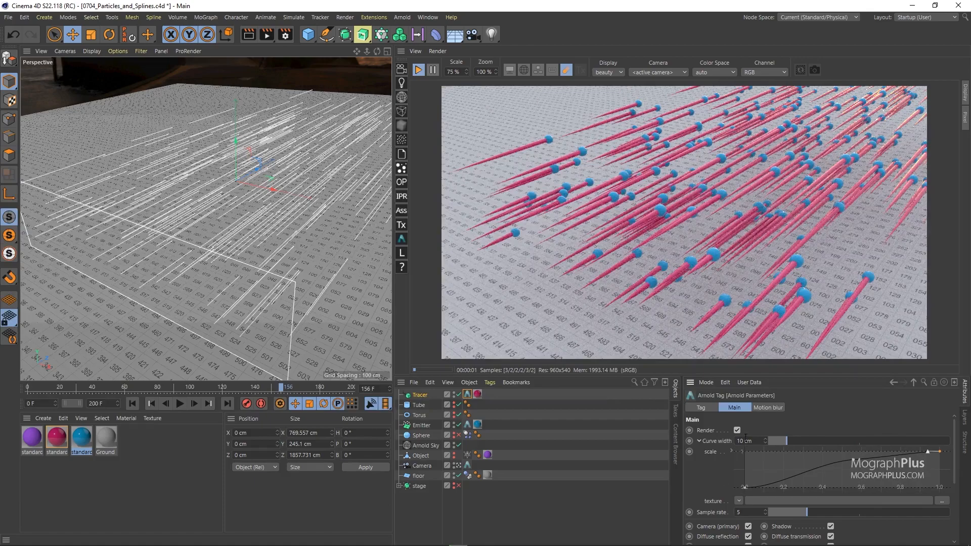
key("Return")
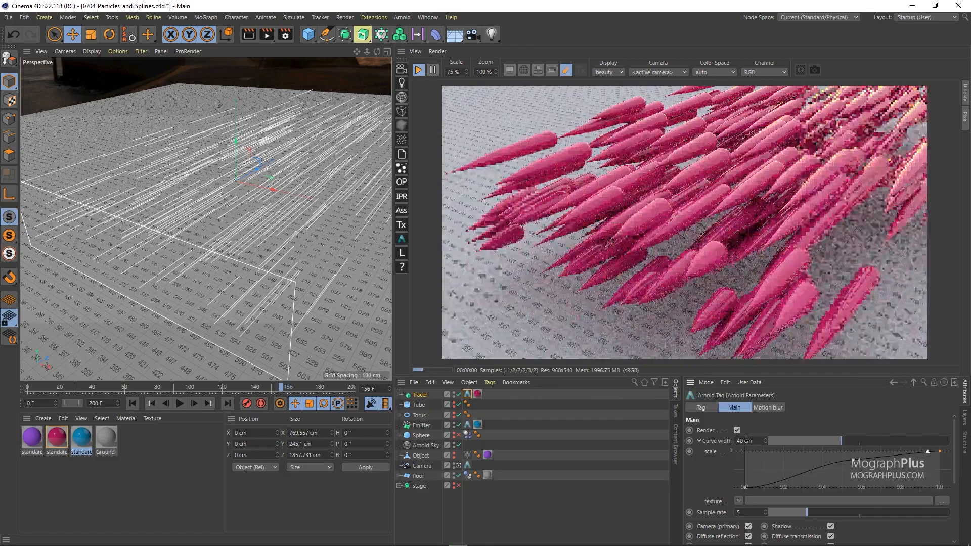
Add a Noise shader as the curve width's texture and set its global scale to 10%.
left_click(739, 500)
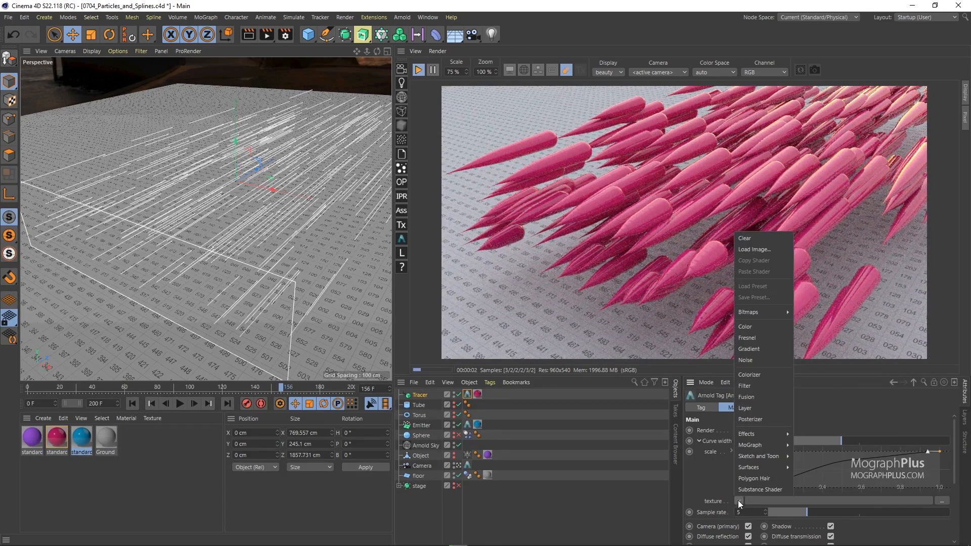
left_click(769, 360)
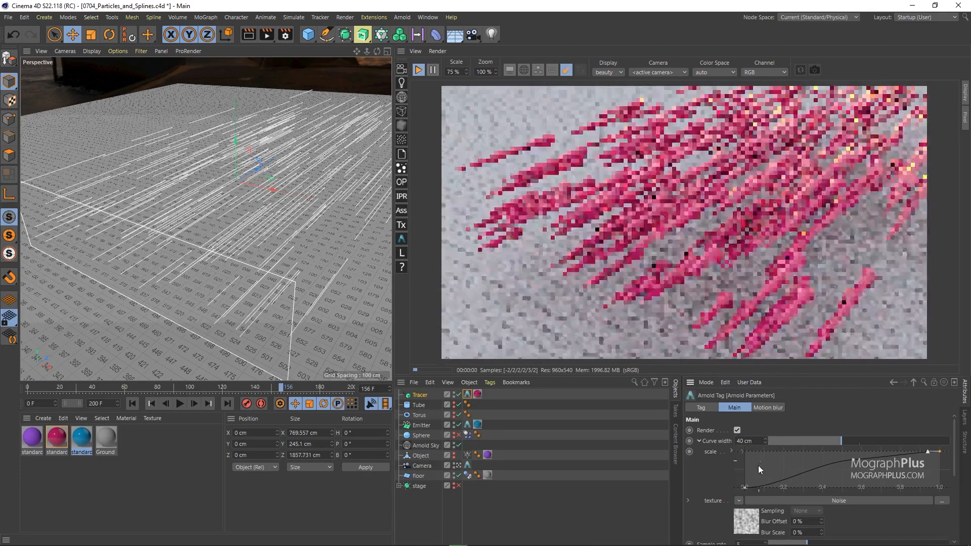
left_click(748, 512)
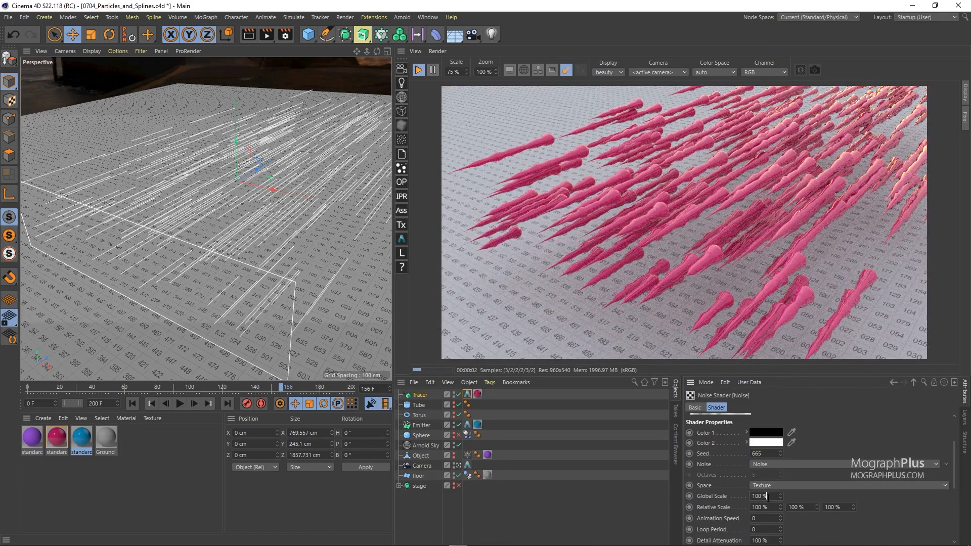
key("Return")
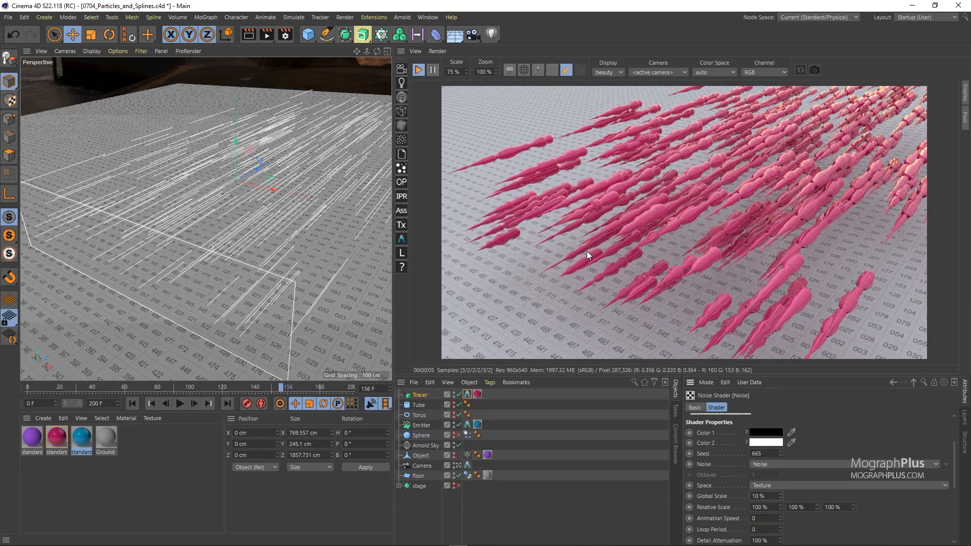
Return to the Tracer's Arnold Parameters tag and open its curve width for editing.
left_click(467, 394)
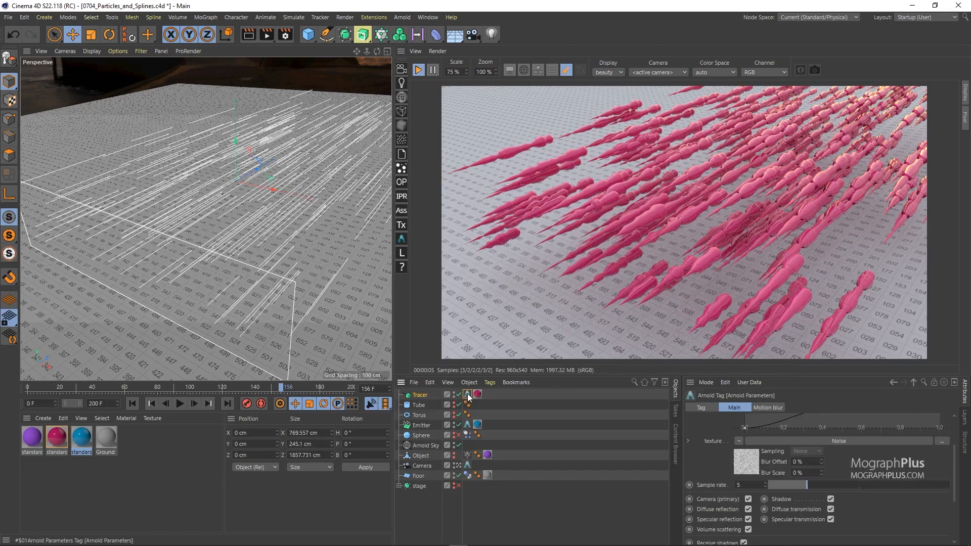
scroll(703, 465, "up", 3)
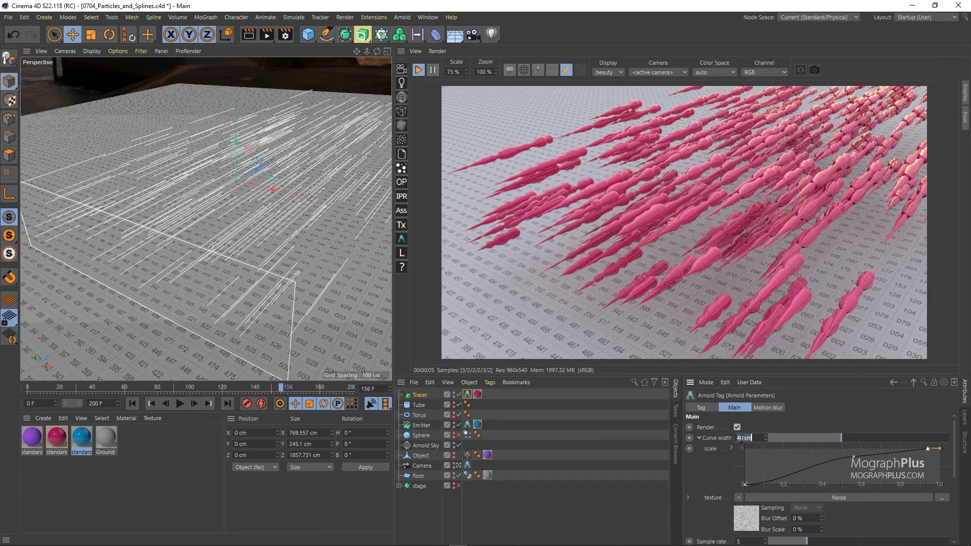